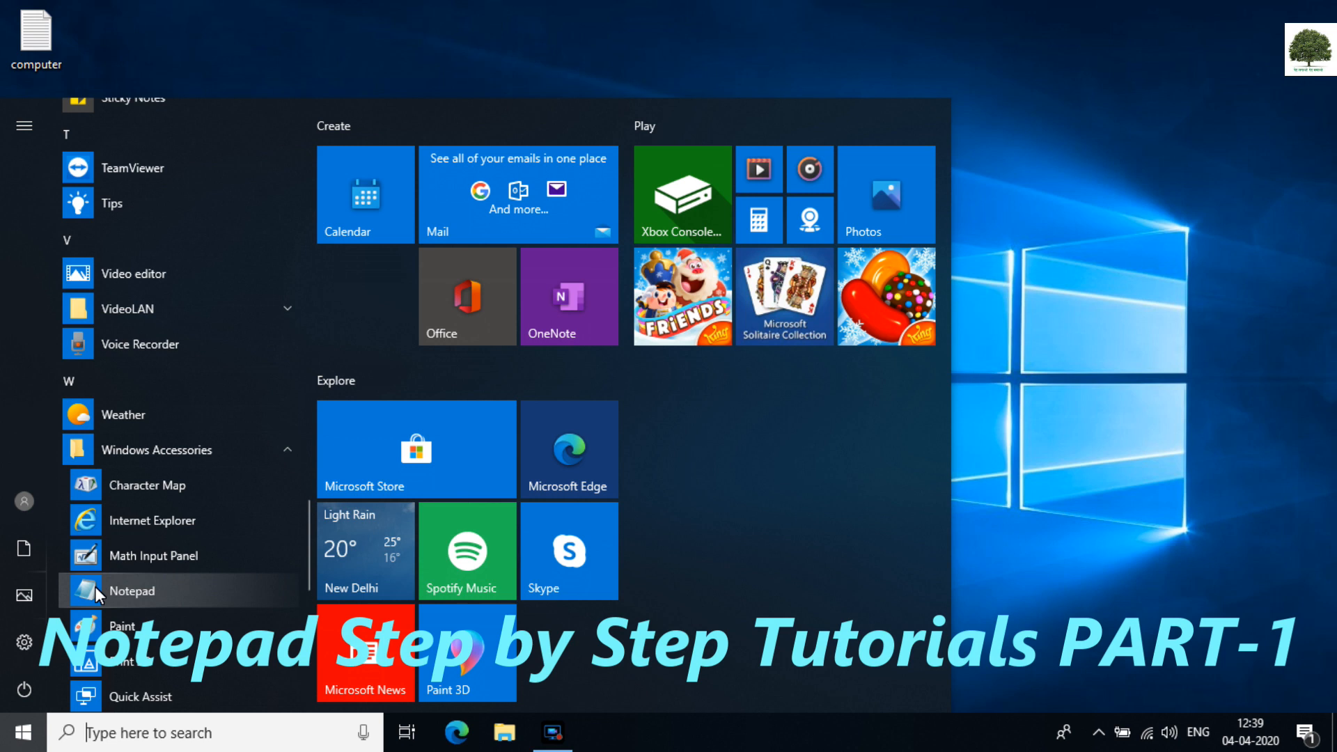
- Launch Notepad from Windows Accessories and reposition its window slightly lower on the desktop
left_click(146, 594)
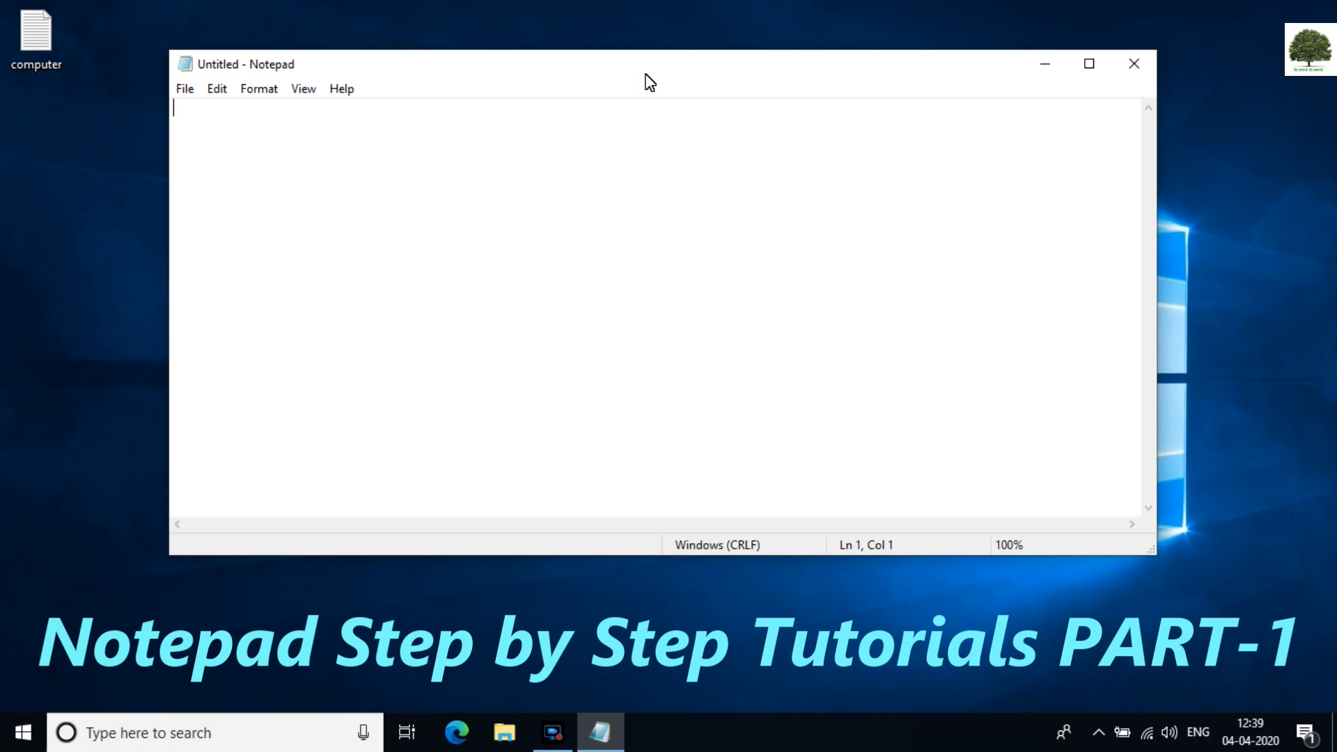
left_click_drag(645, 60, 647, 41)
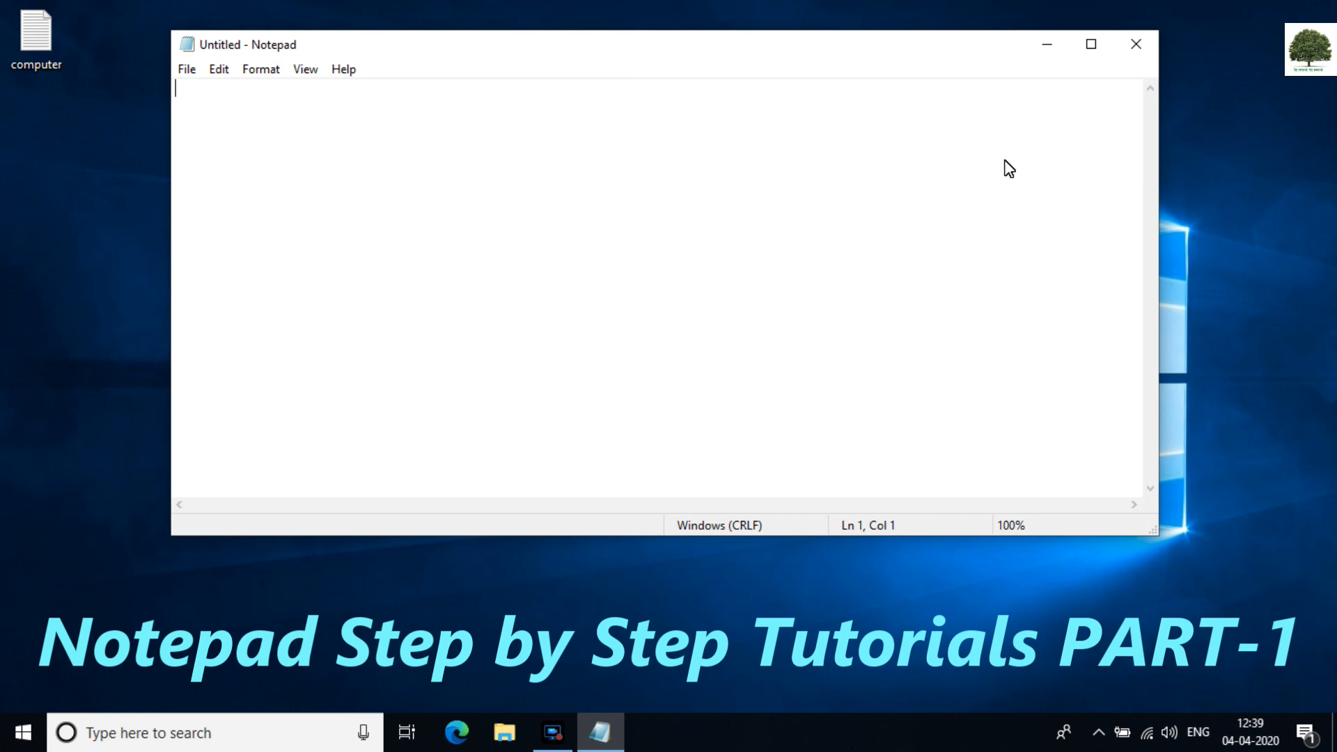
left_click_drag(657, 43, 664, 75)
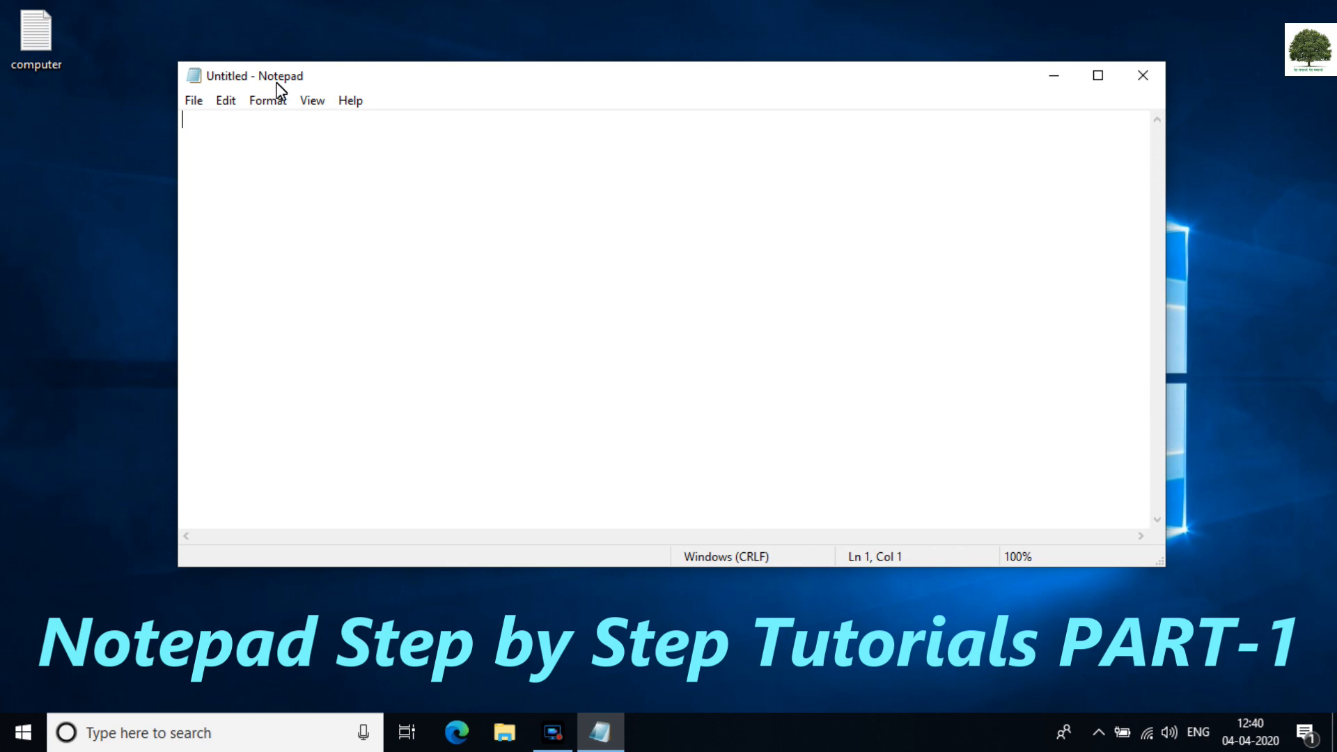
- Minimize the empty Untitled document window and bring it back onto the desktop
left_click(1054, 78)
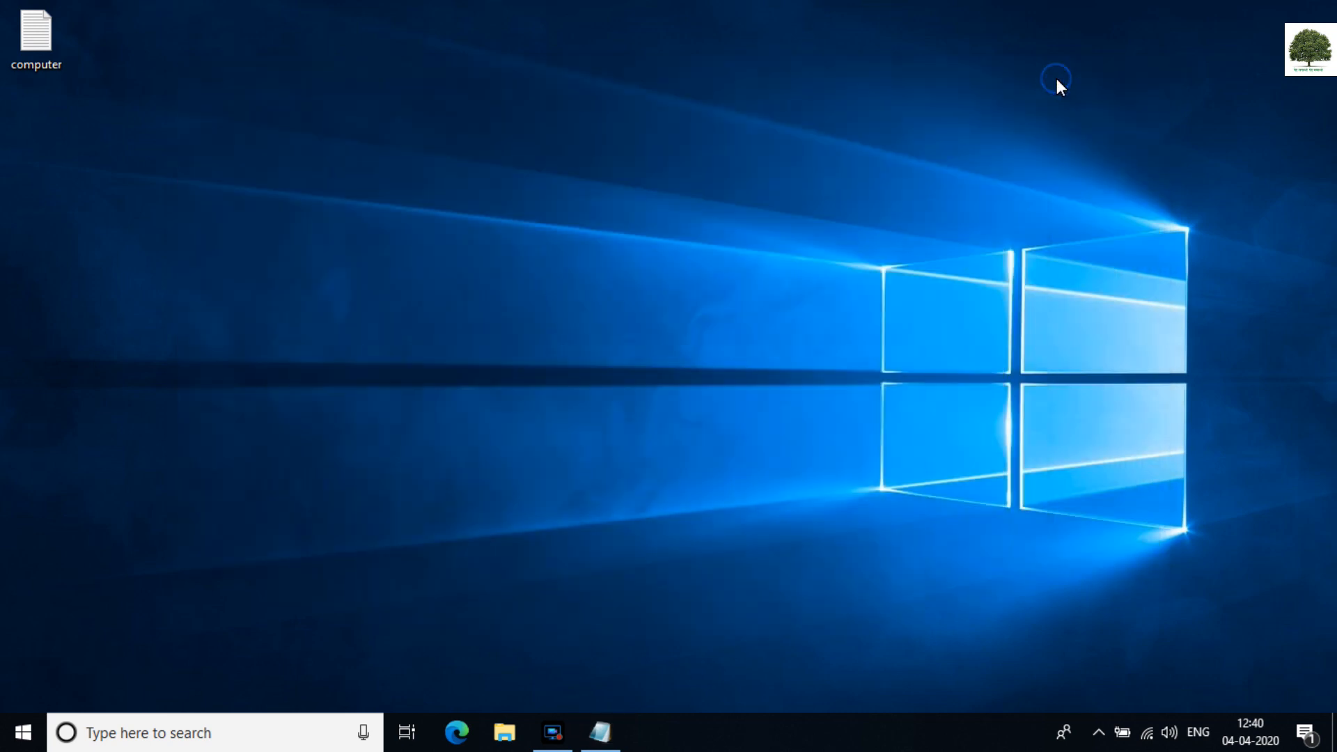
mouse_move(595, 746)
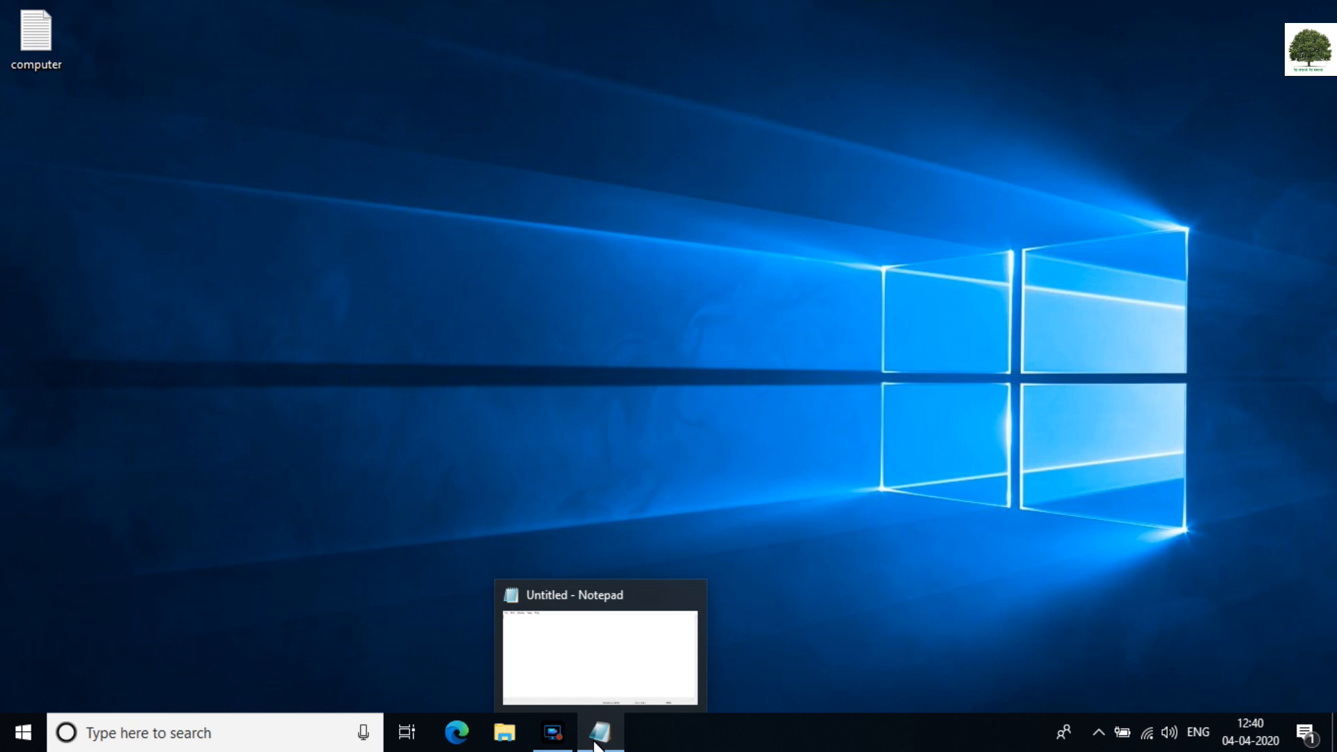
left_click(595, 734)
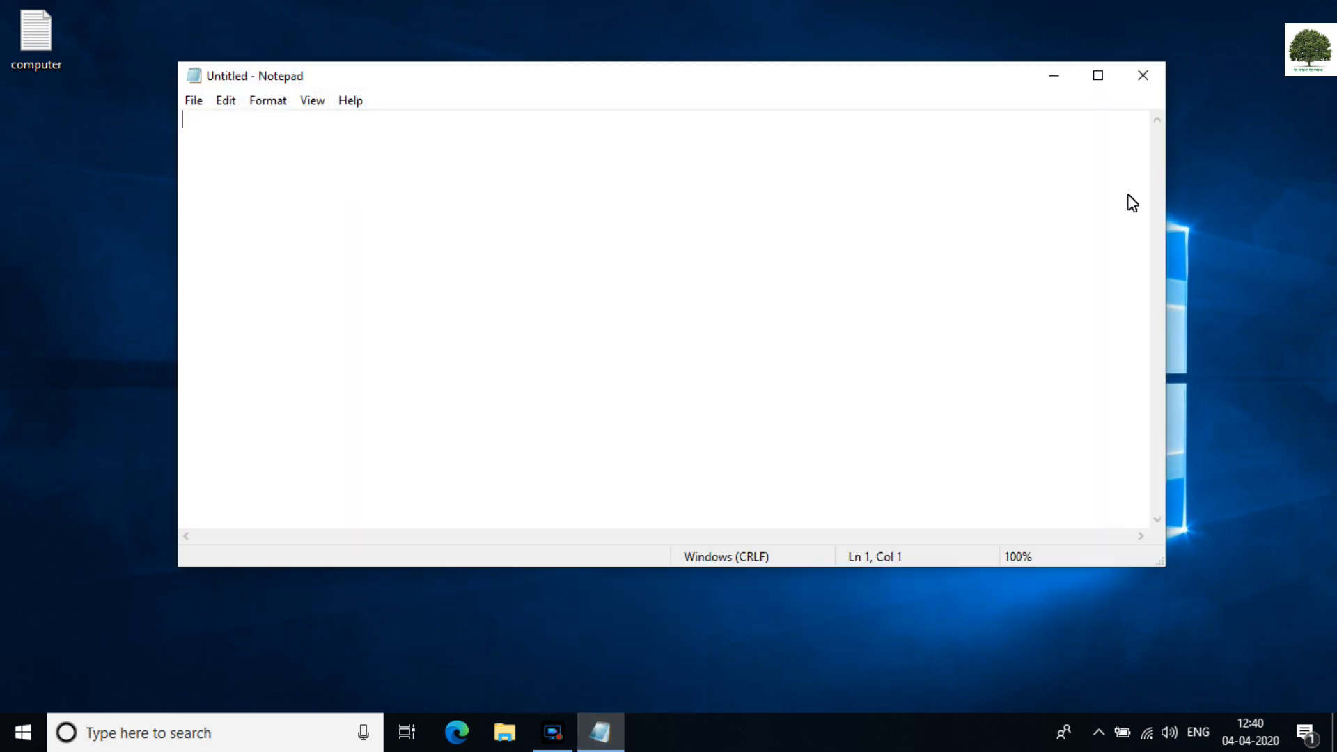
- Switch the Untitled window between maximized and restored size, then close it while maximized
left_click(1099, 77)
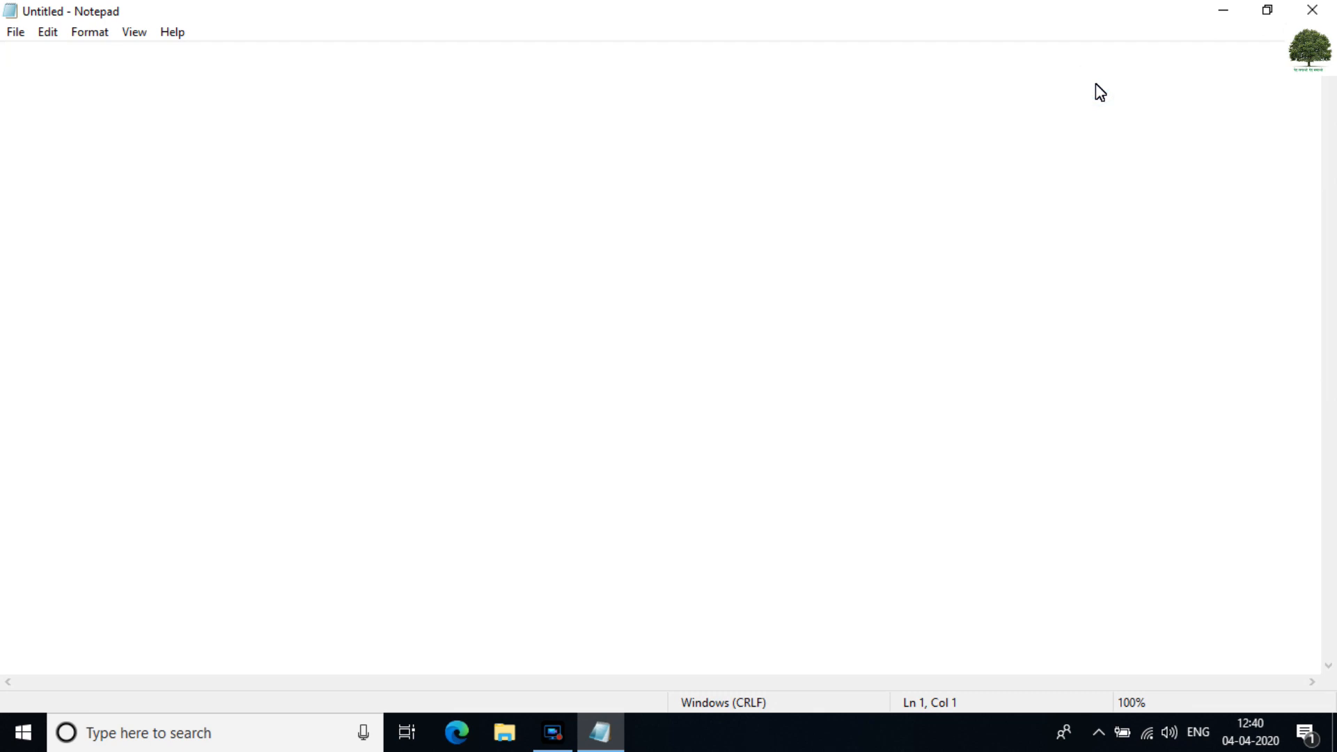
left_click(1266, 13)
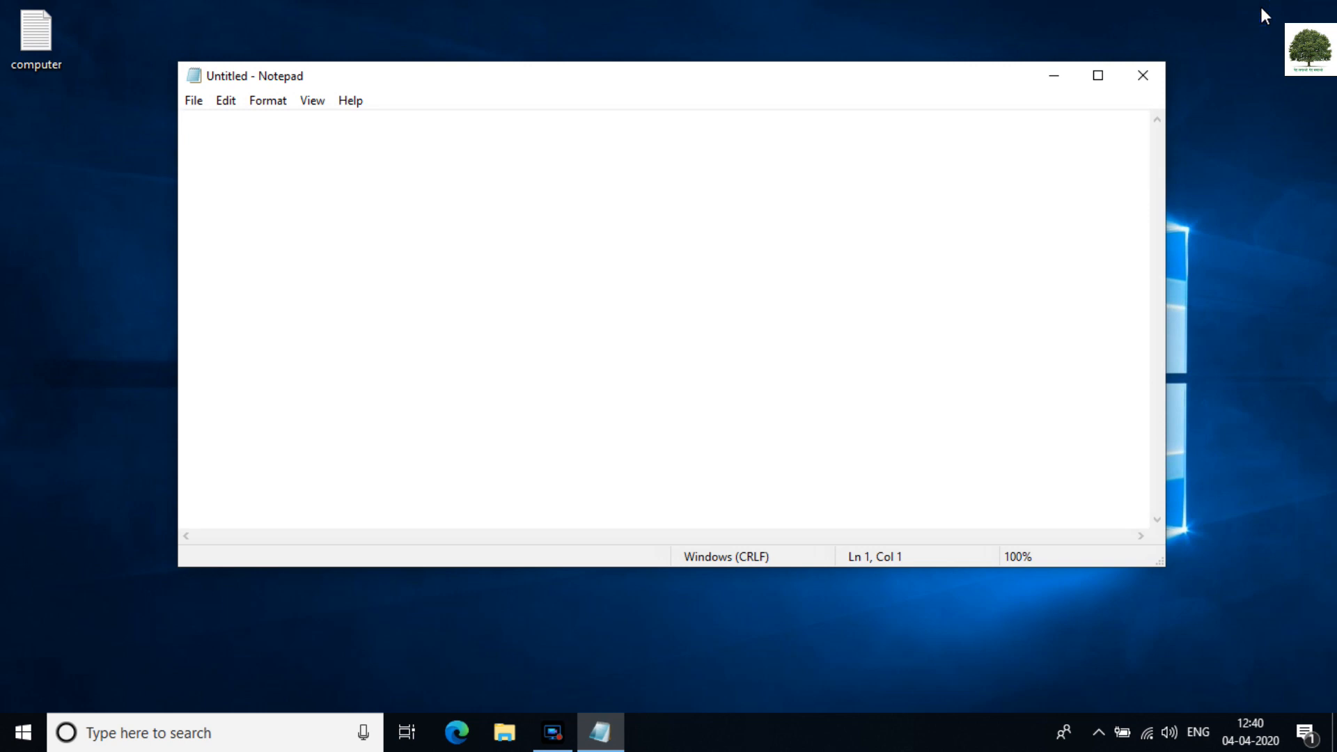
left_click(1100, 78)
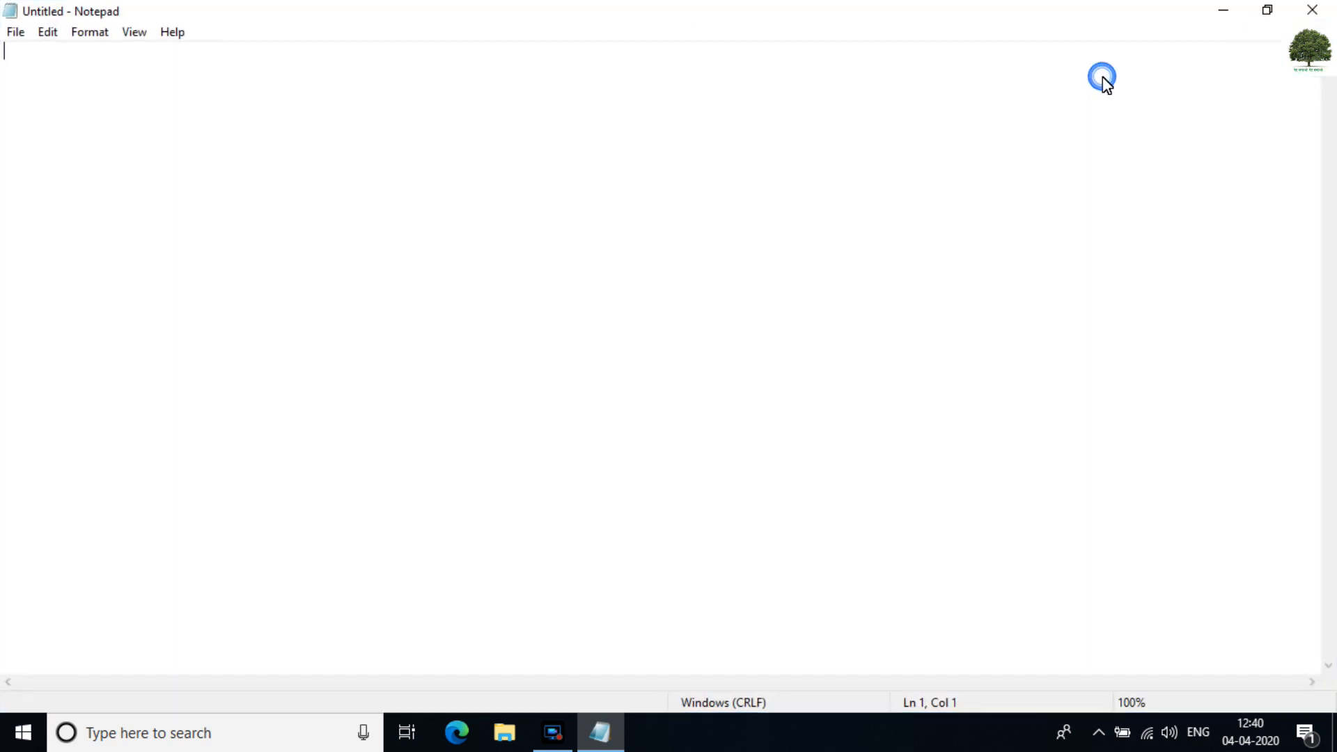
left_click(1312, 10)
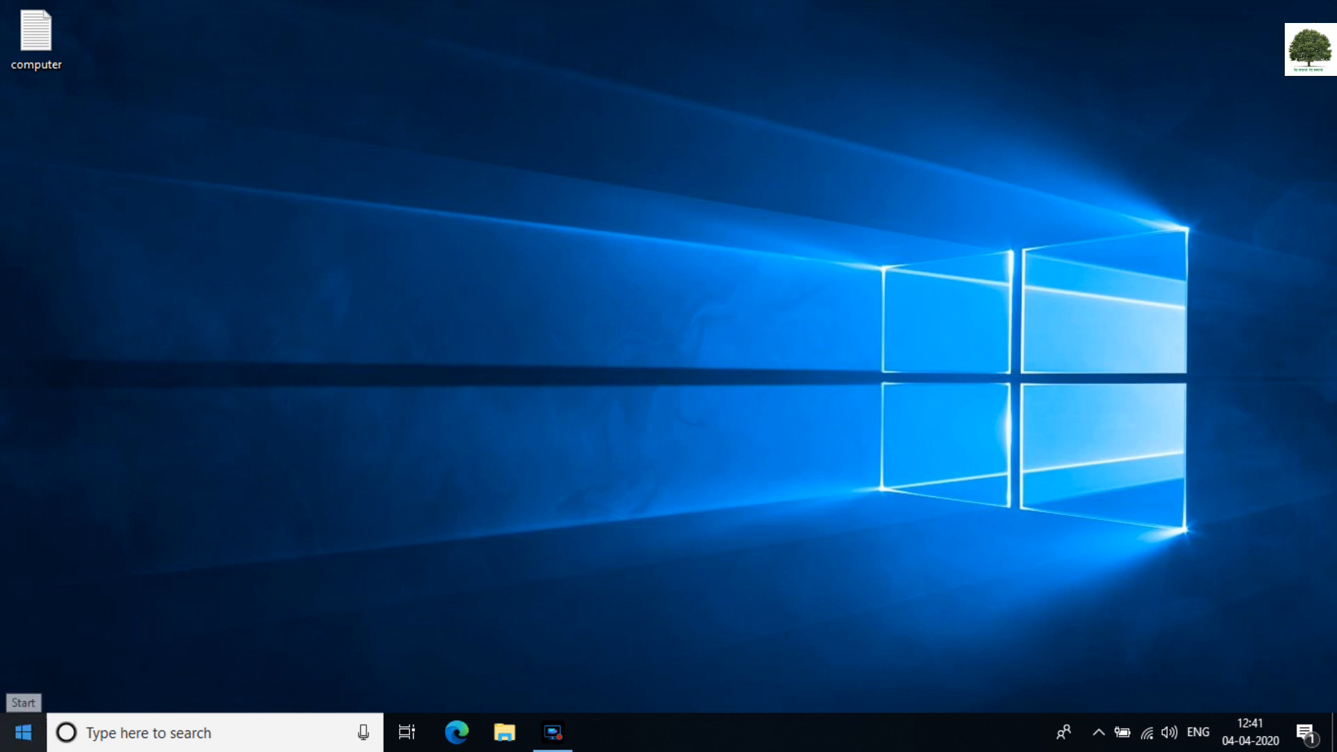
- Reopen Notepad from the Windows Accessories programs and maximize its window
left_click(22, 731)
scroll(215, 618, "down", 15)
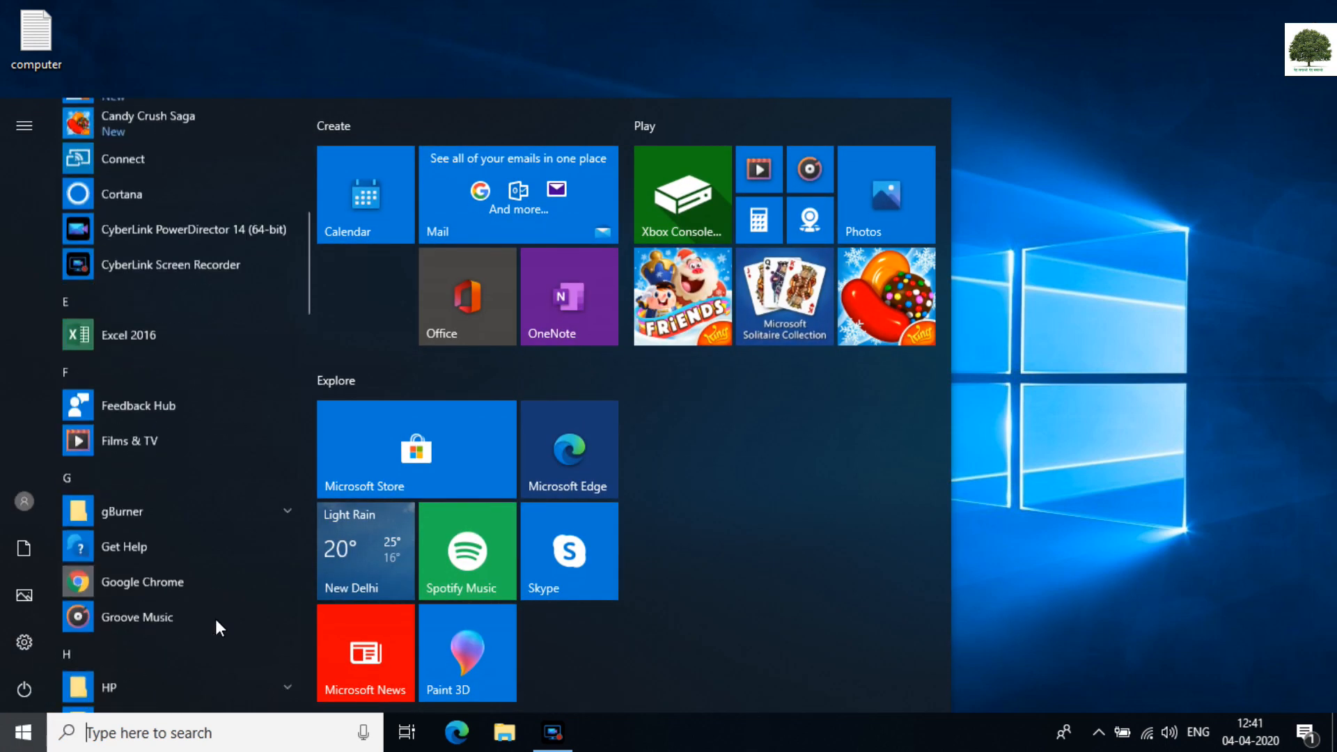
scroll(216, 618, "down", 12)
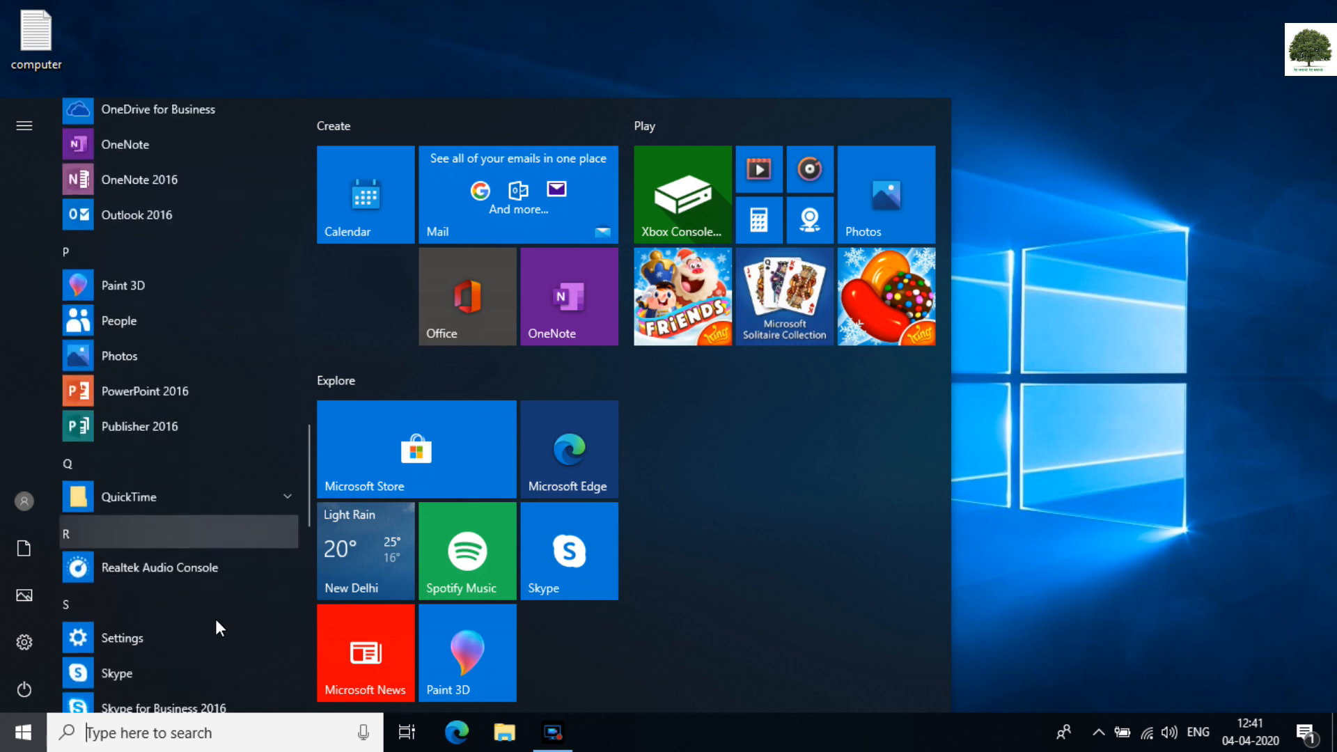
scroll(215, 616, "down", 5)
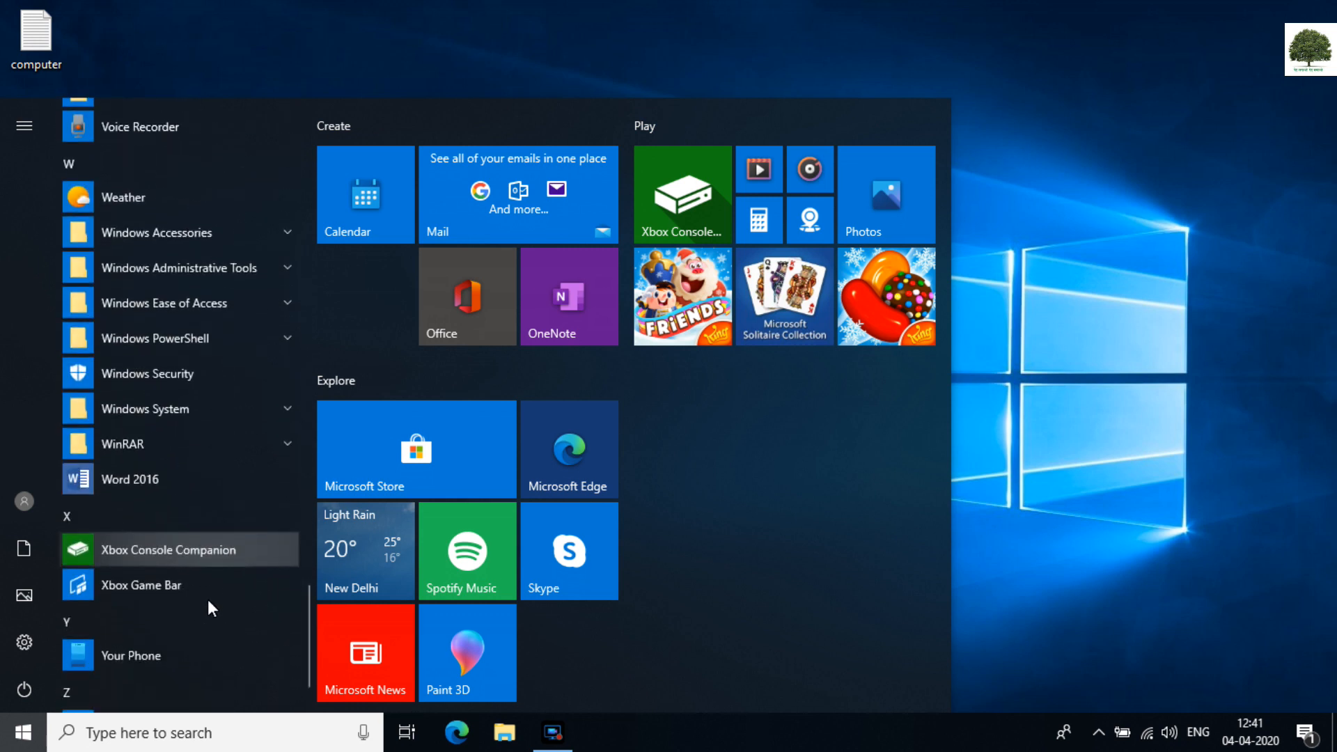
left_click(168, 240)
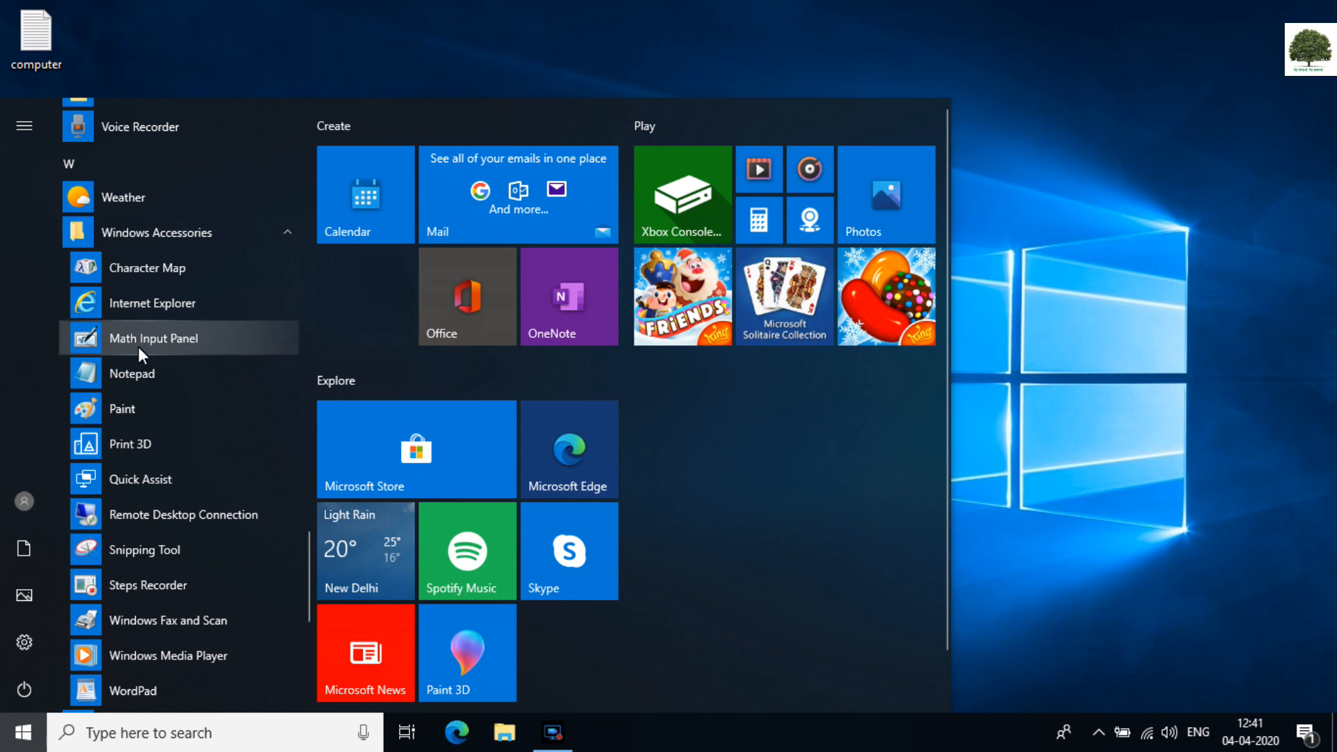
left_click(131, 373)
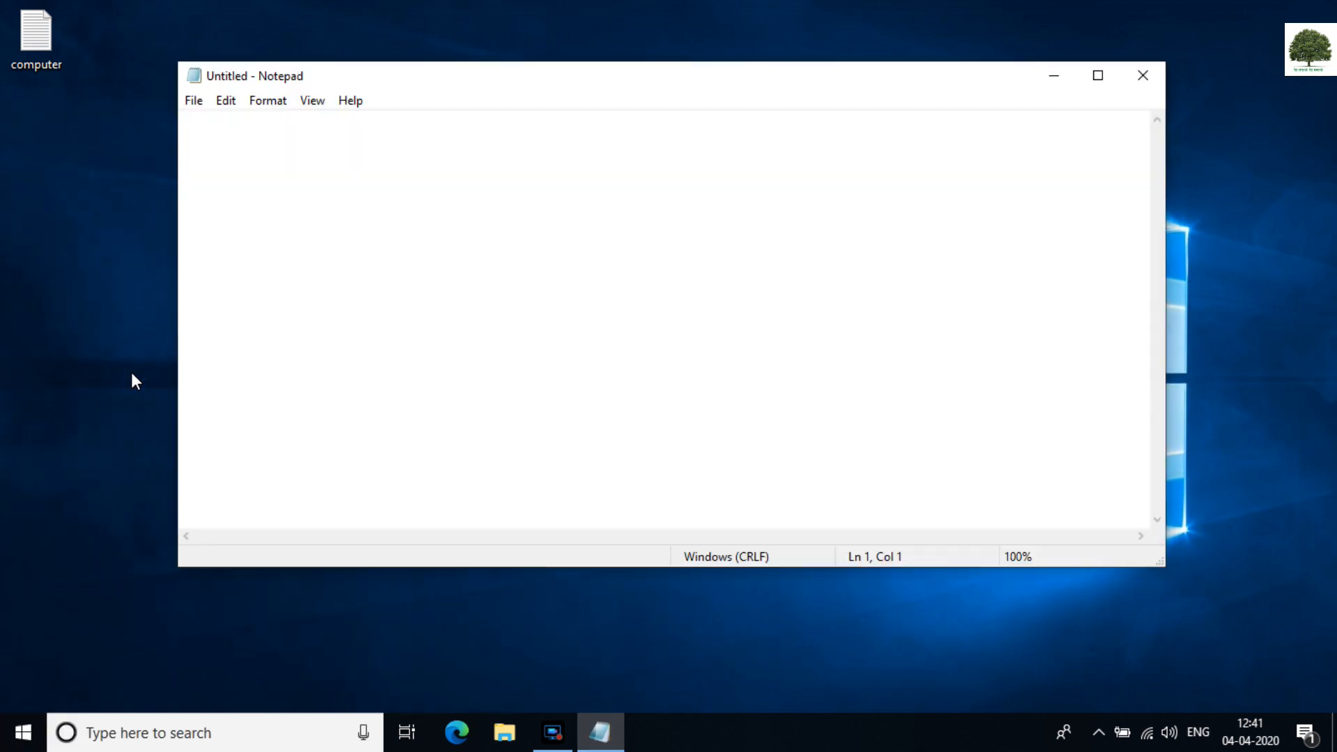
left_click(1095, 78)
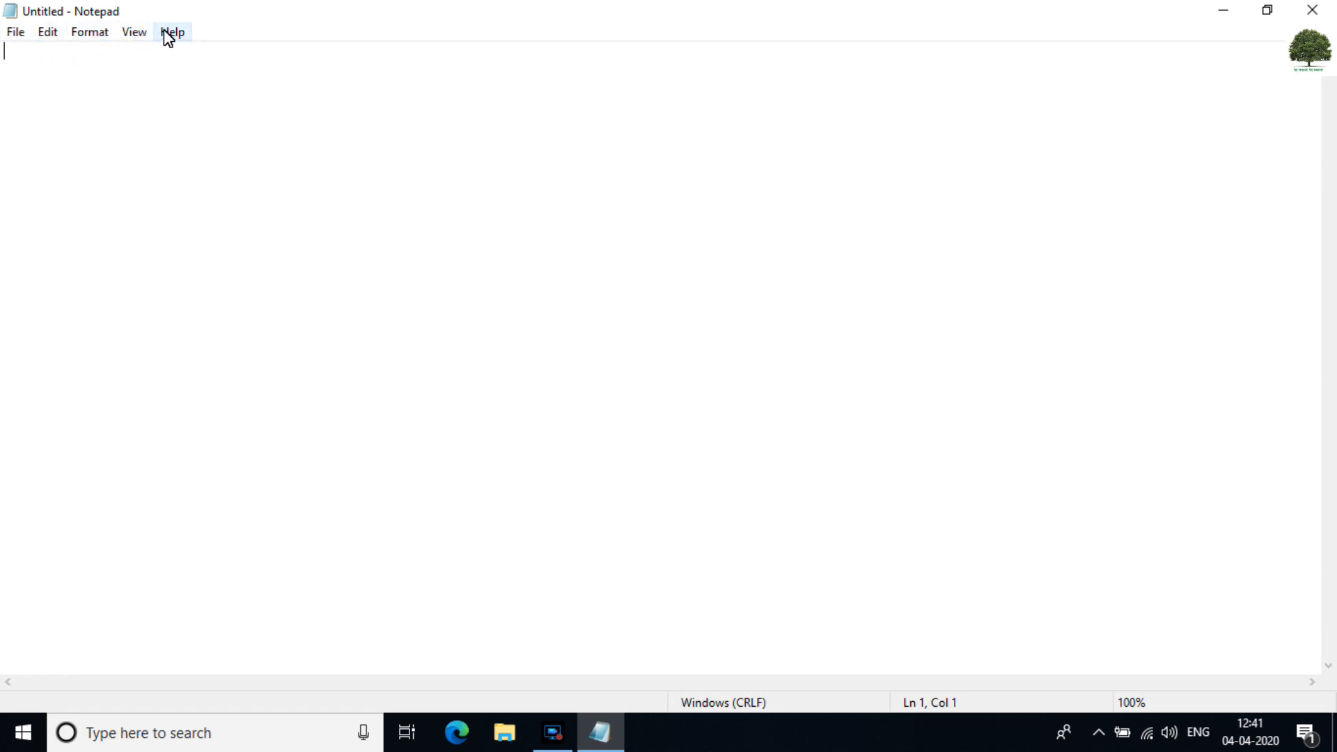
left_click(14, 35)
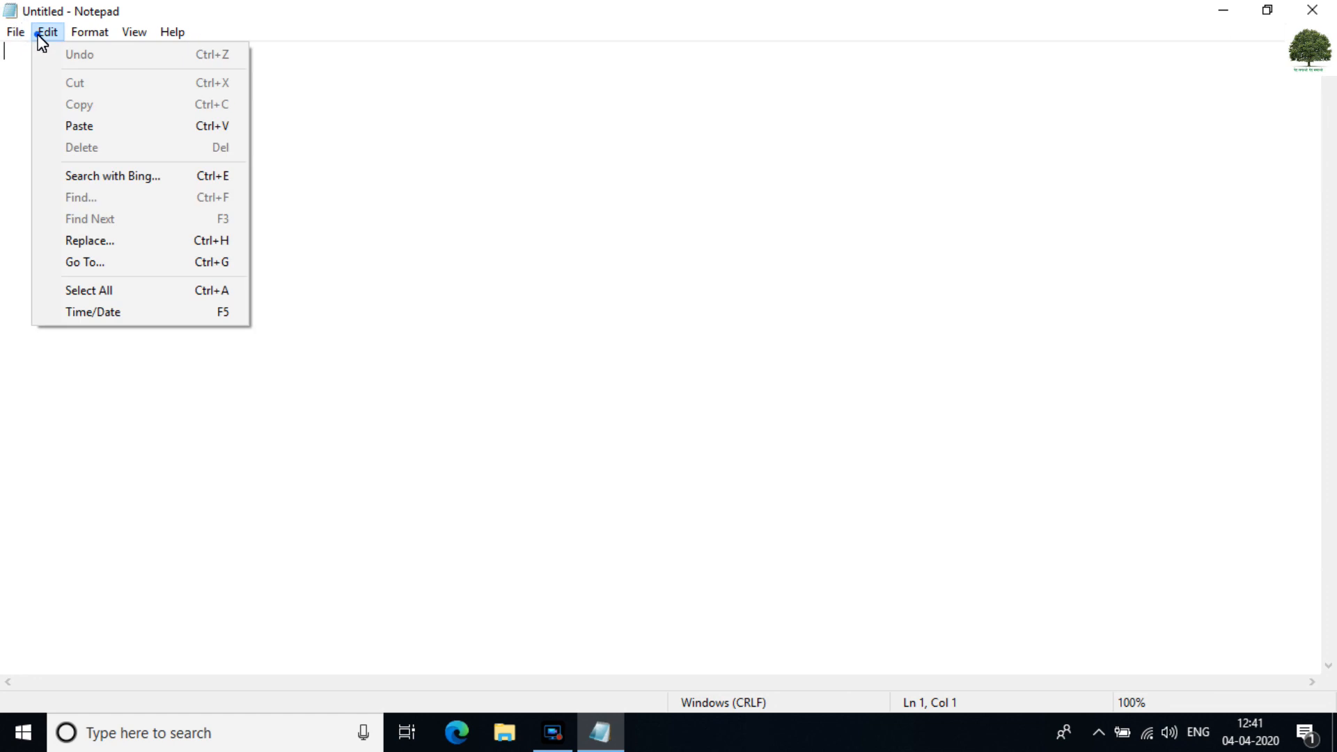
left_click(42, 32)
left_click(91, 33)
left_click(130, 33)
left_click(167, 32)
left_click(270, 32)
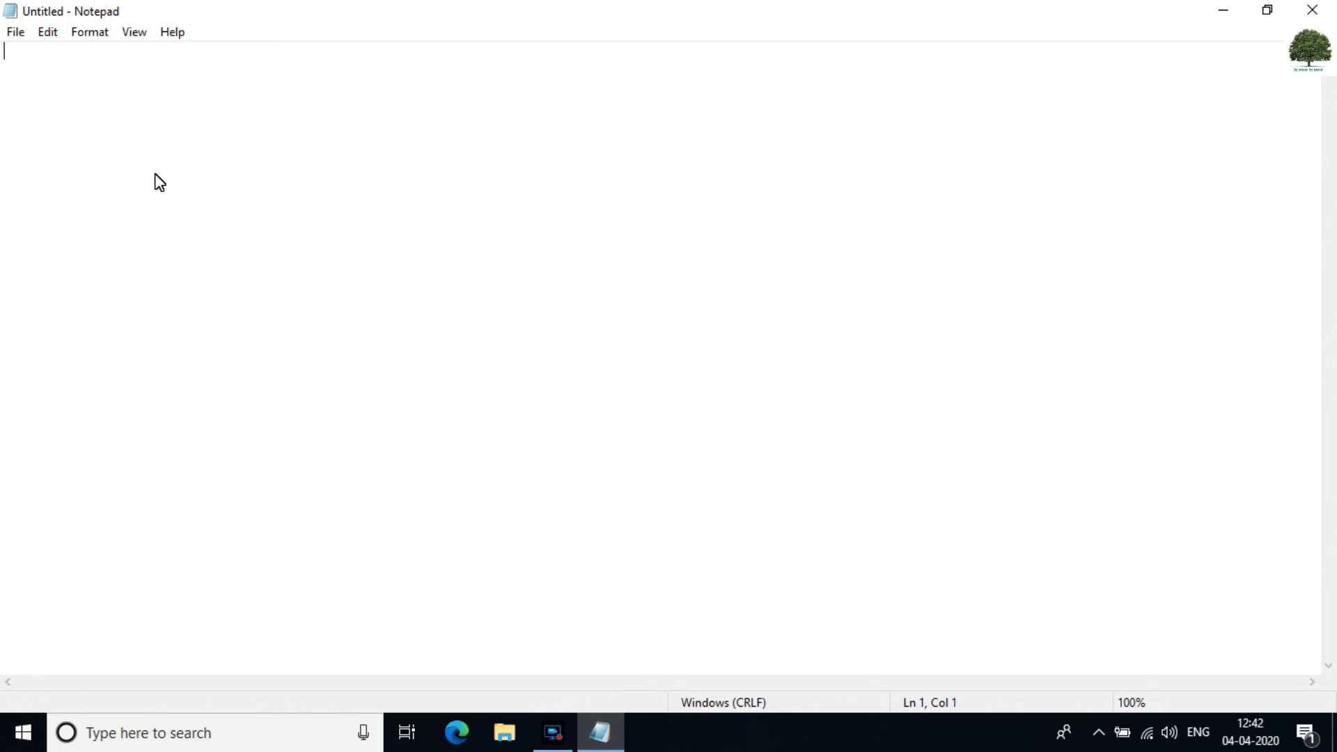
- Write a short line beginning "my name" with the person's first name in the blank document
left_click(16, 32)
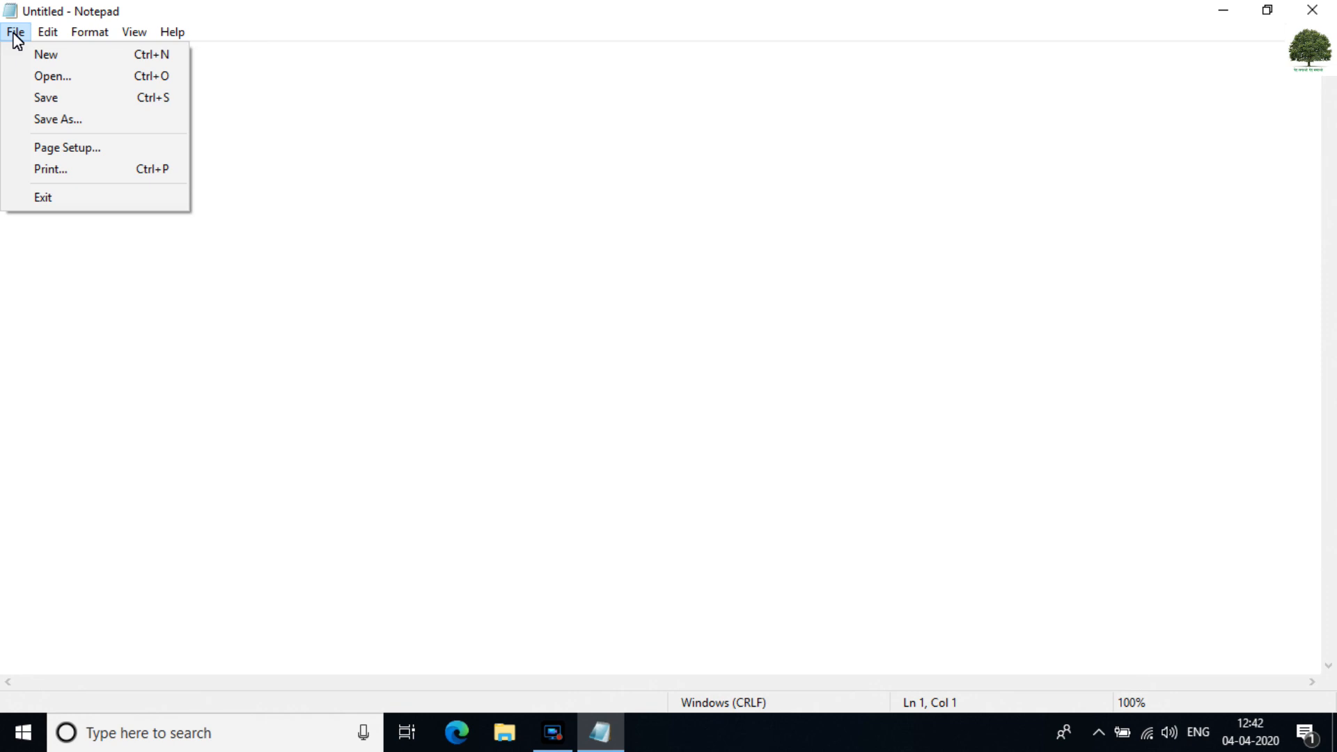
left_click(311, 117)
type("my")
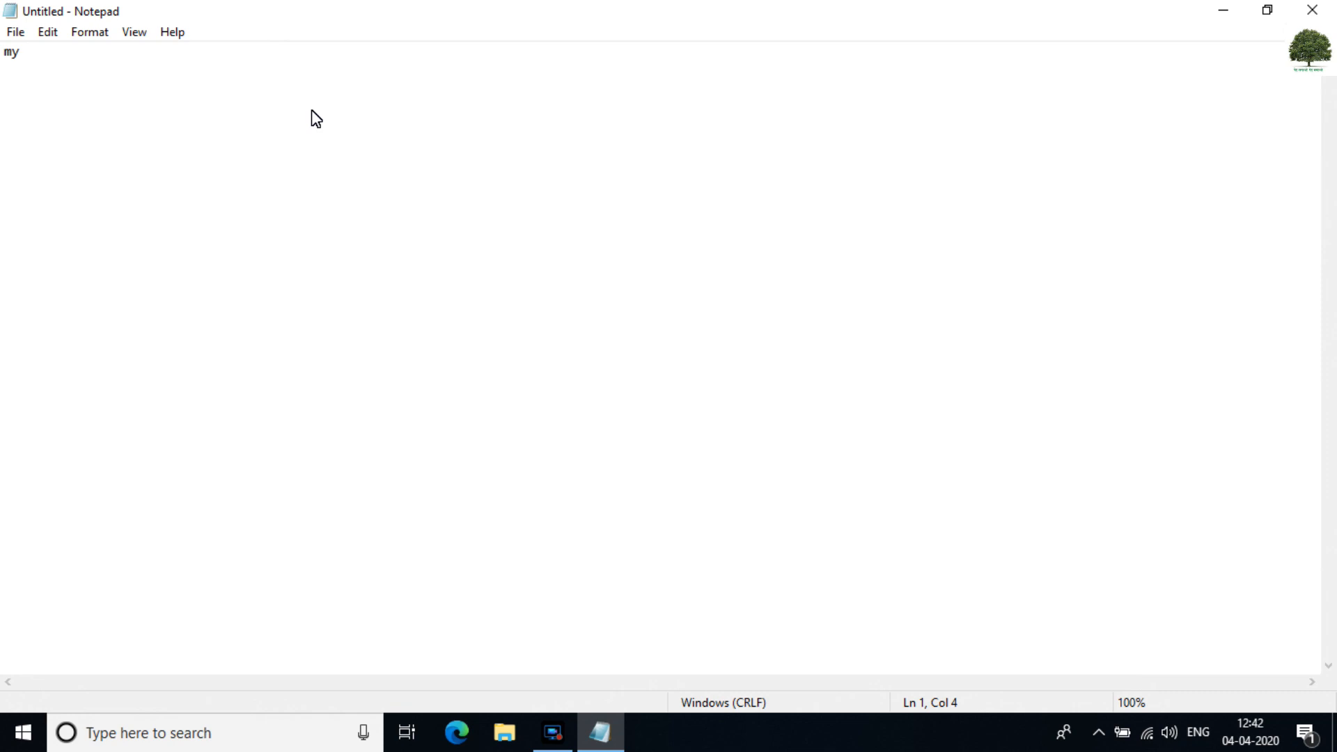
type("name saurabh")
- Start a new document and discard the unsaved text
left_click(13, 32)
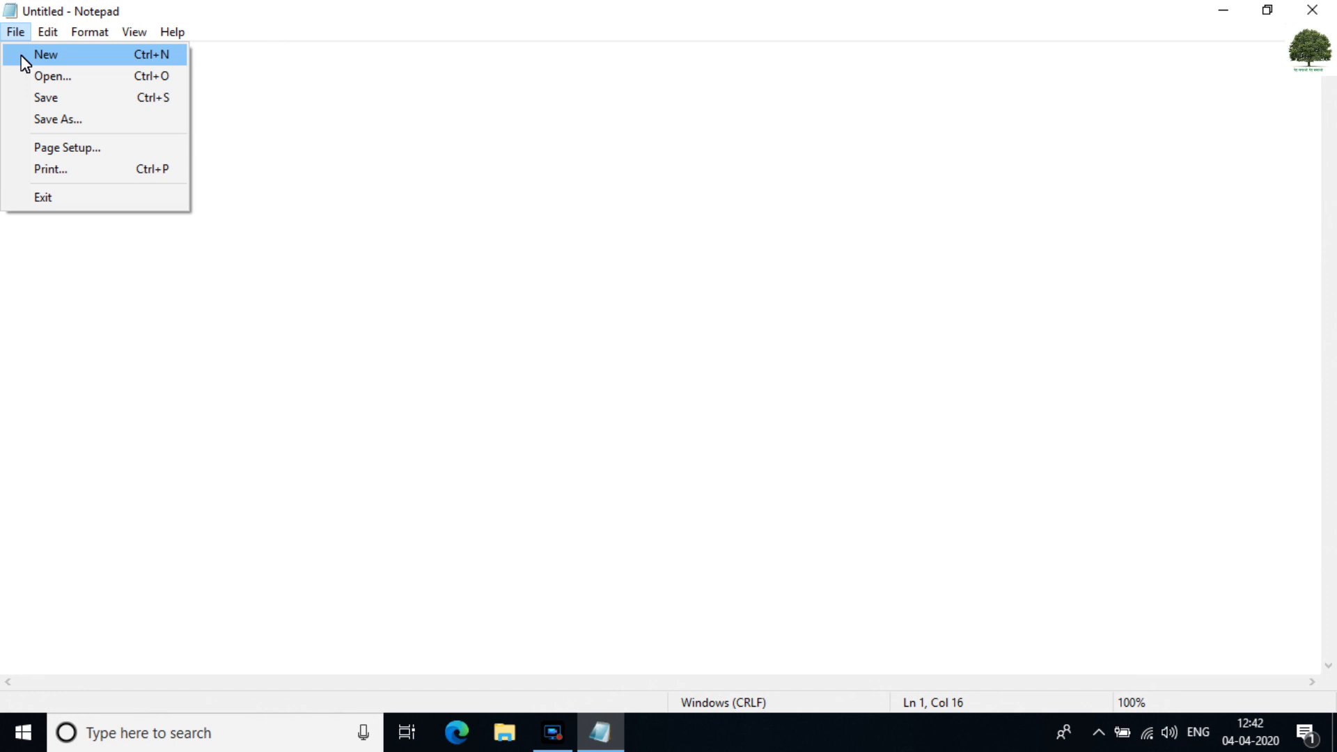
left_click(301, 184)
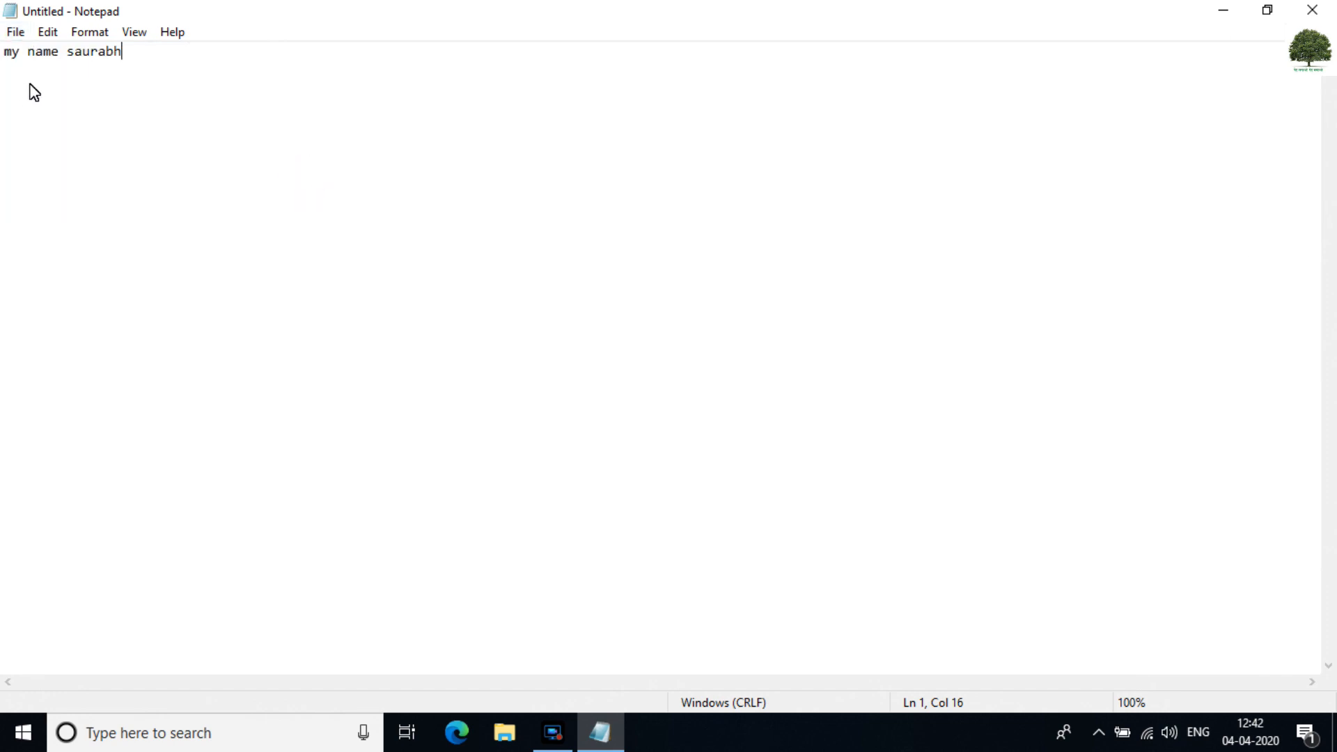
left_click(15, 33)
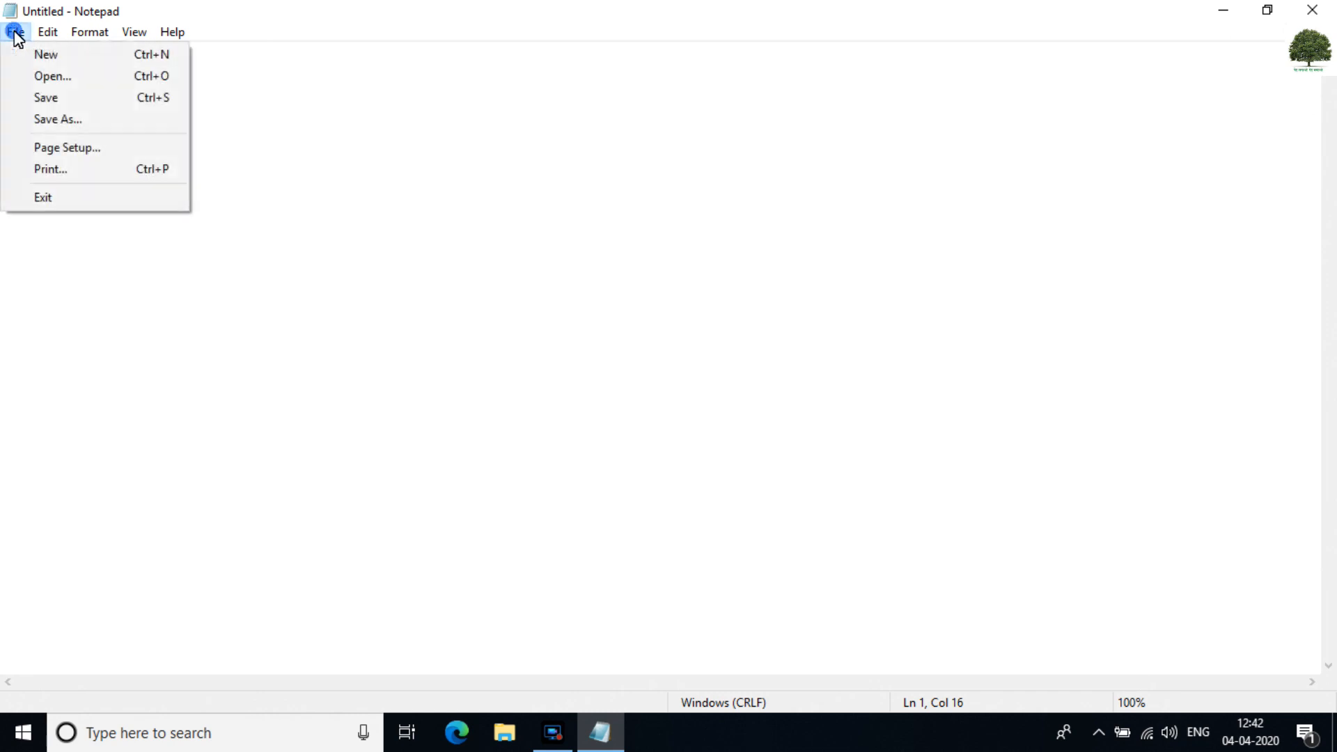
left_click(25, 56)
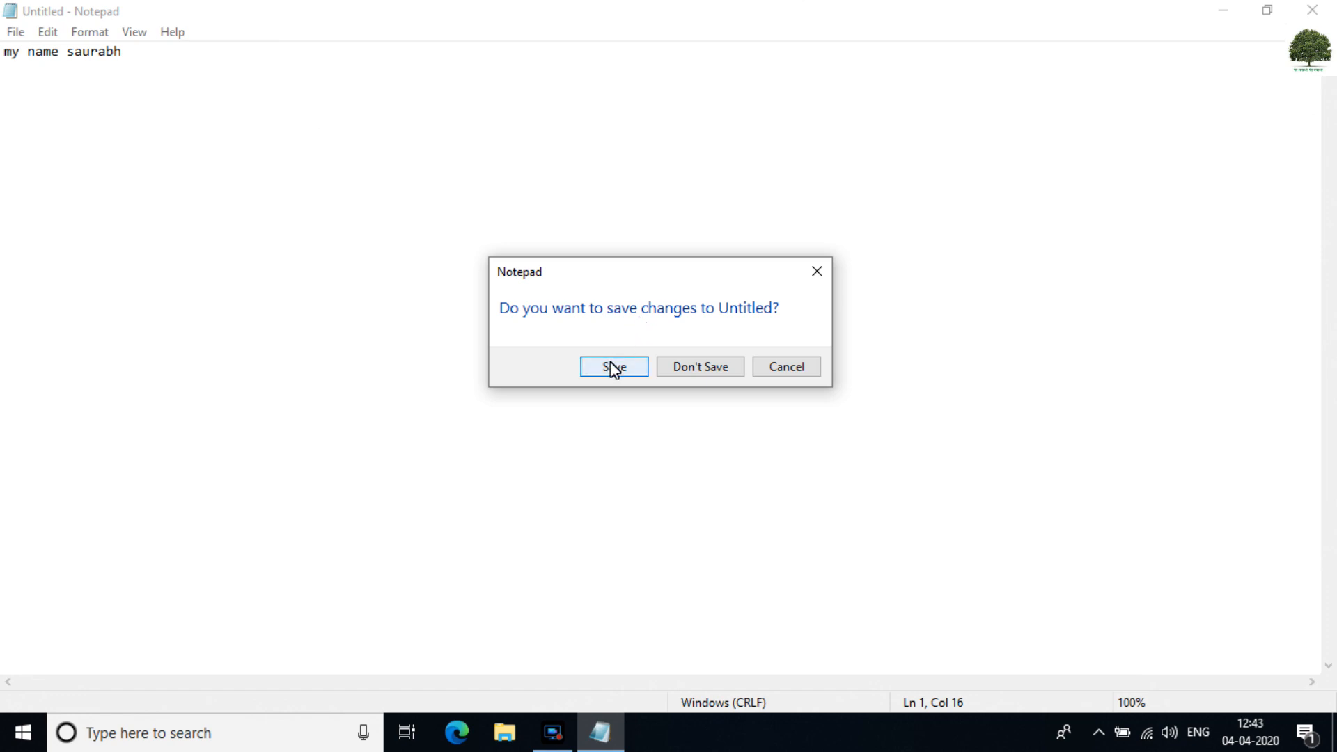
left_click(709, 373)
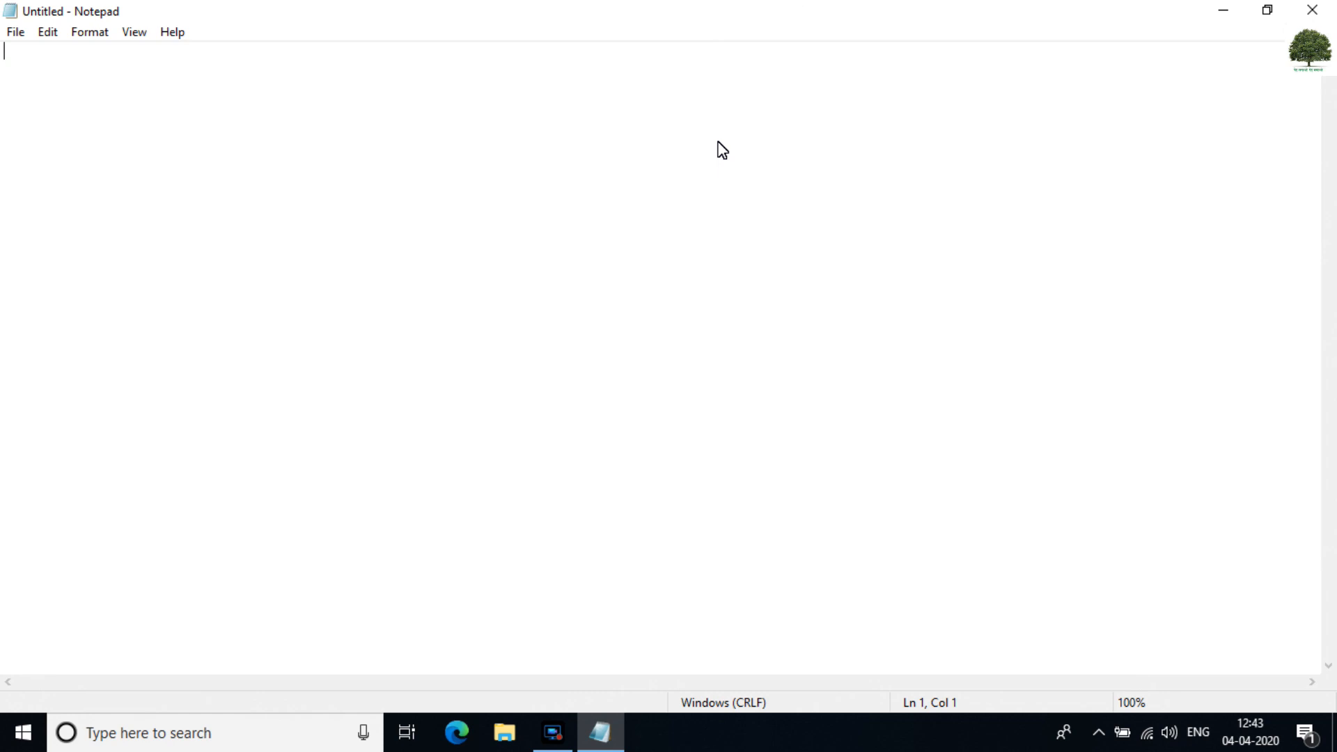
- Open the text document "computer" from the Desktop folder
left_click(14, 35)
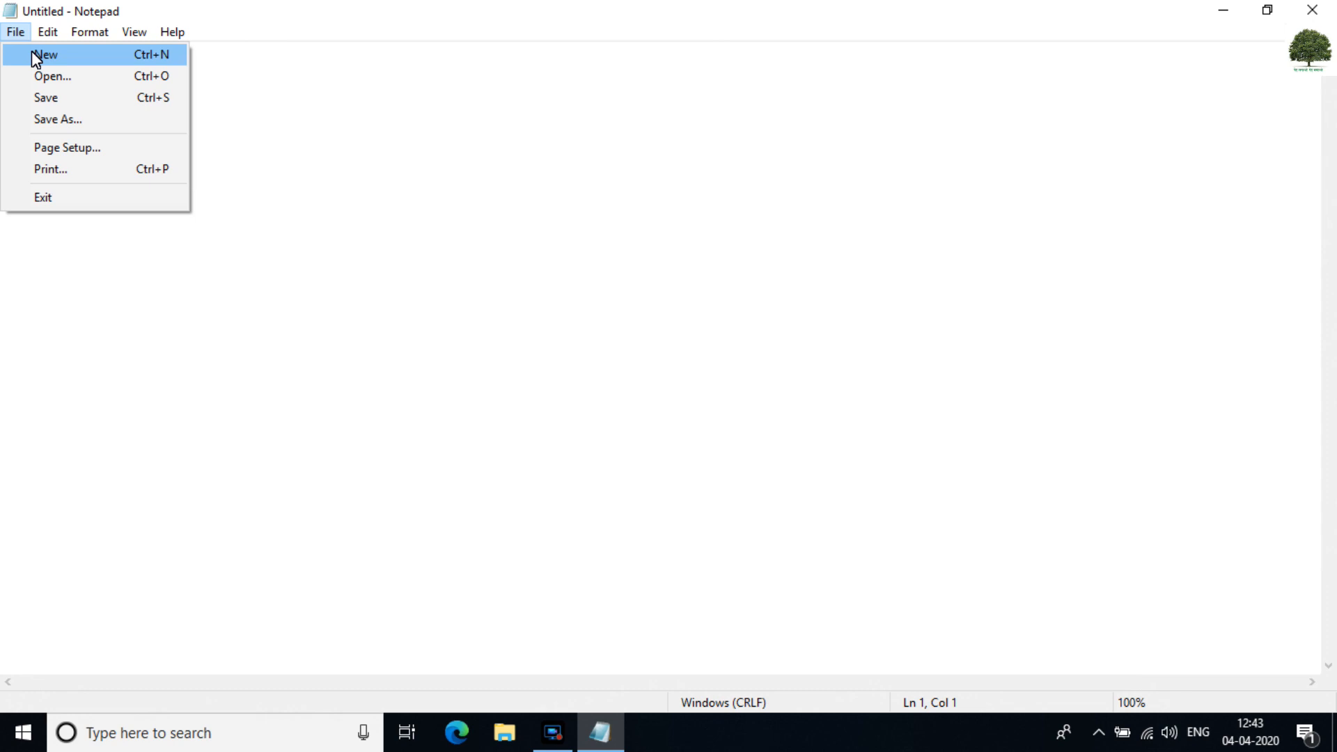
left_click(113, 76)
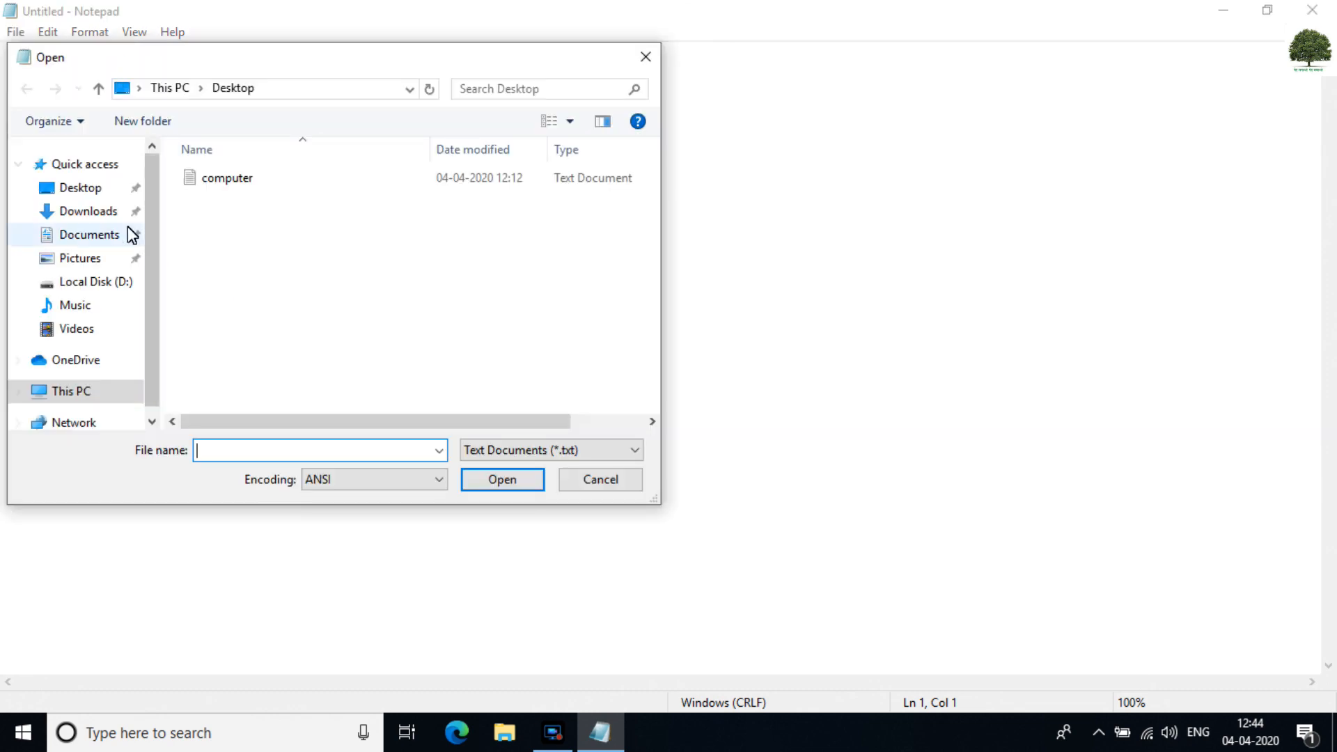
left_click(82, 187)
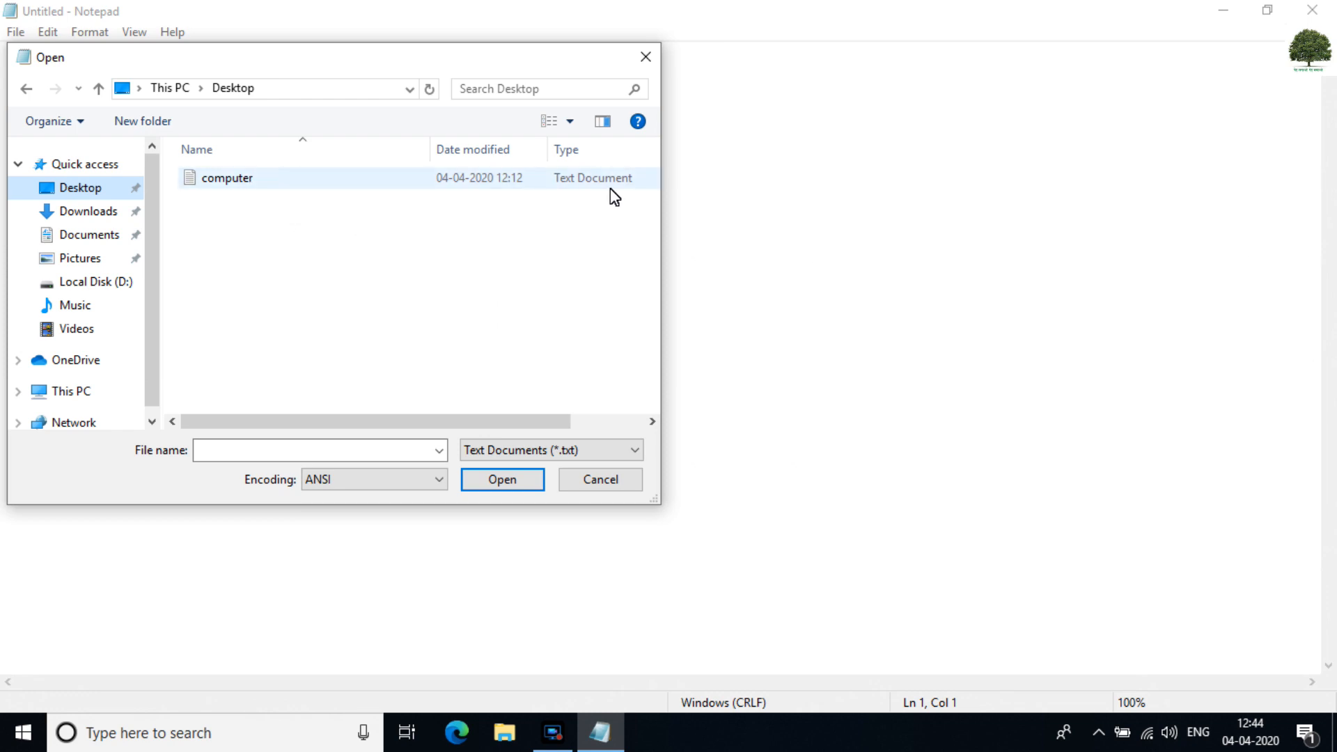
left_click(290, 185)
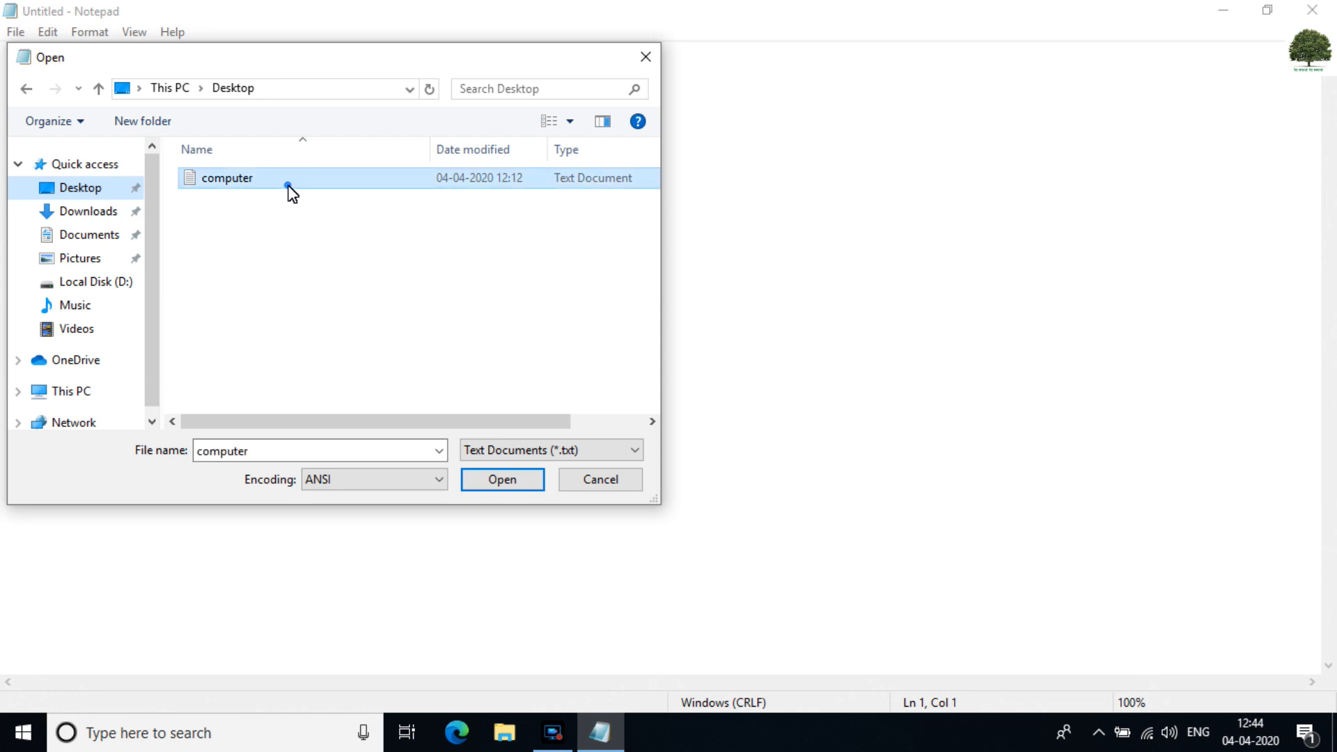
left_click(514, 481)
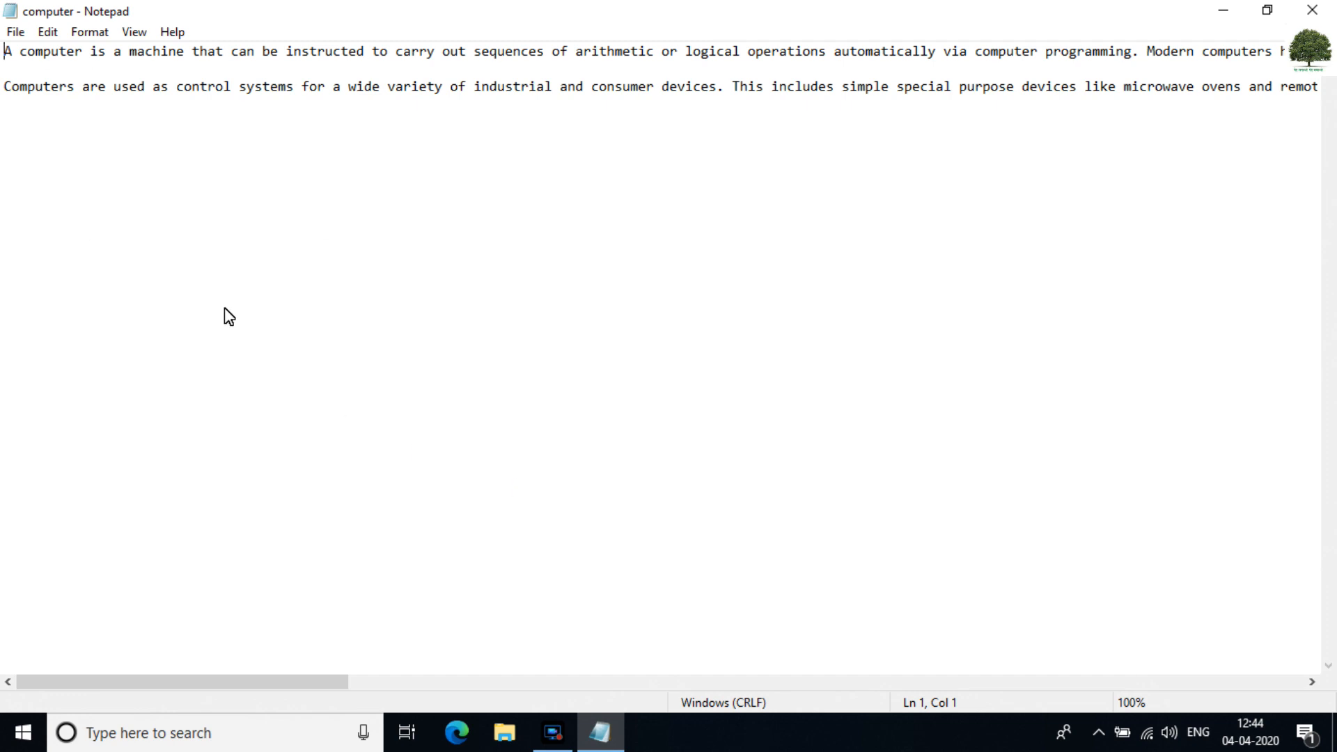
- Replace the open "computer" file with a new blank document
left_click(7, 53)
mouse_move(6, 53)
left_mouse_down()
mouse_move(45, 123)
mouse_move(605, 273)
mouse_move(6, 70)
mouse_move(4, 53)
left_mouse_up()
left_click(15, 32)
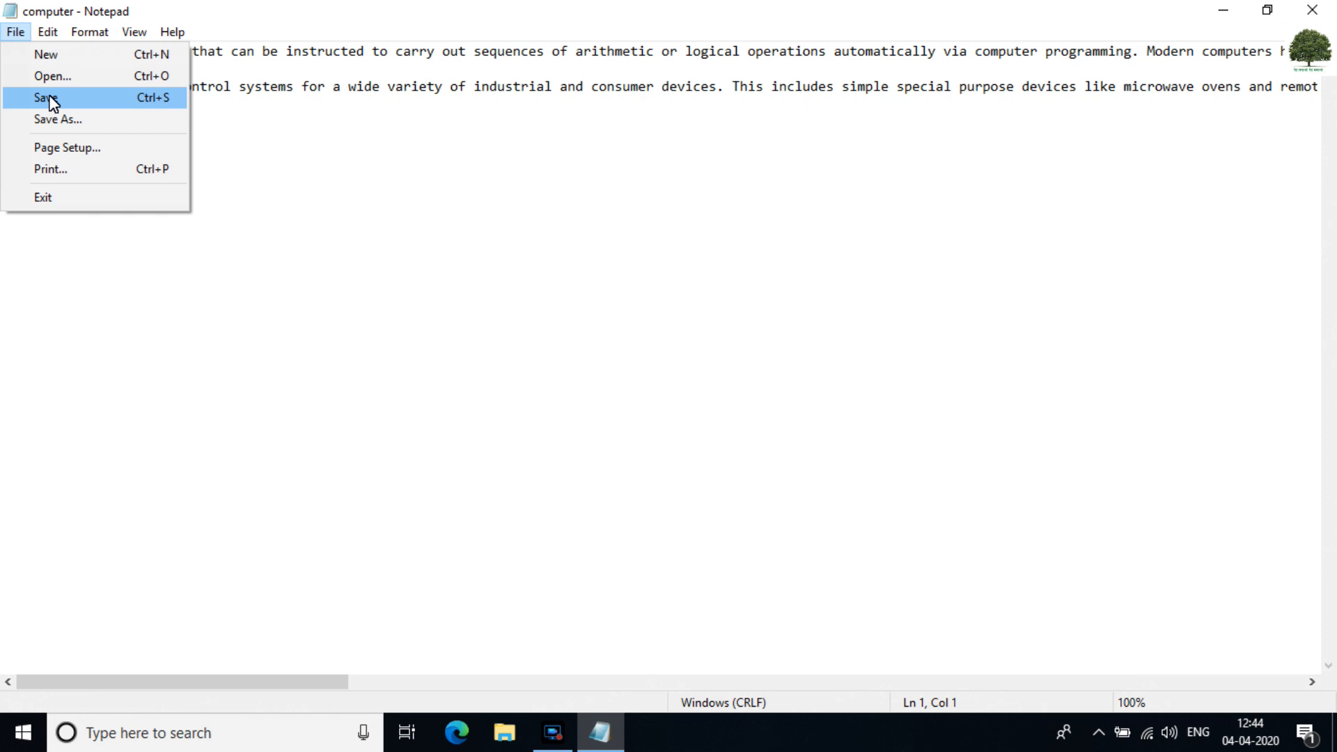
left_click(337, 171)
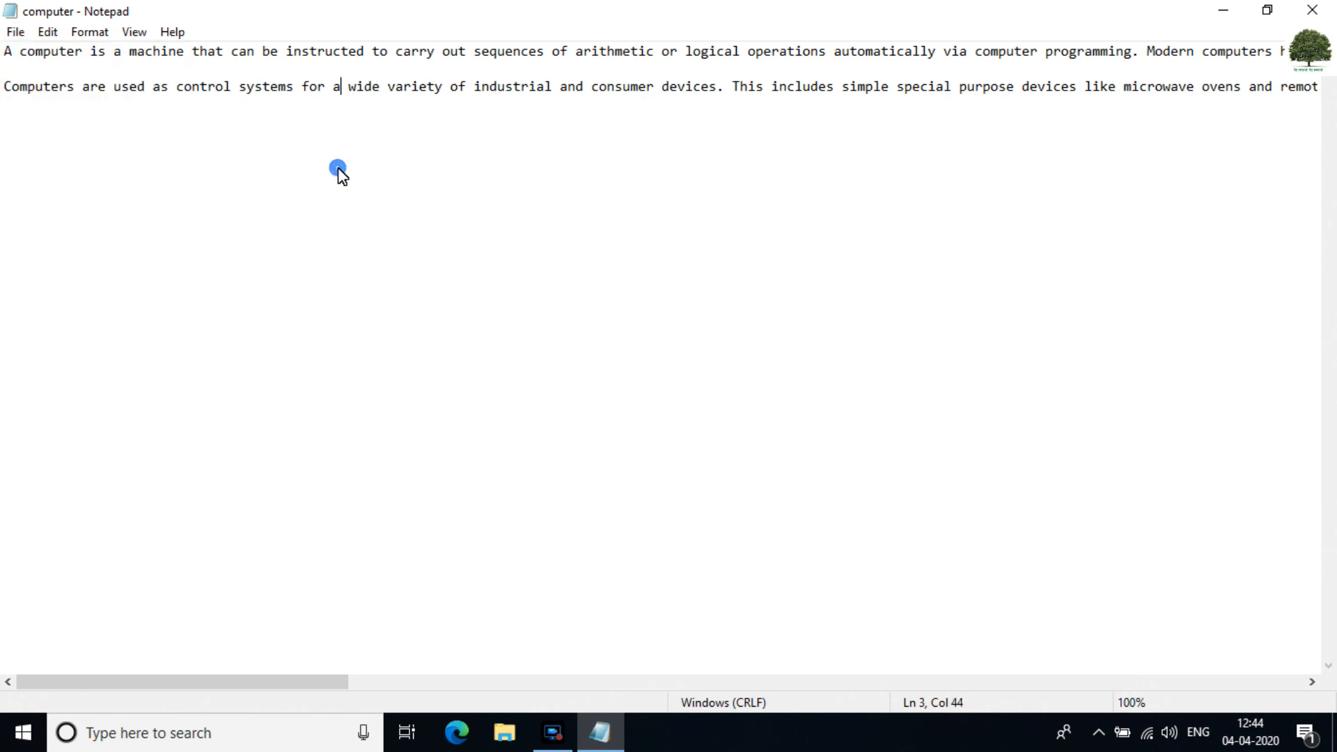
left_click(15, 32)
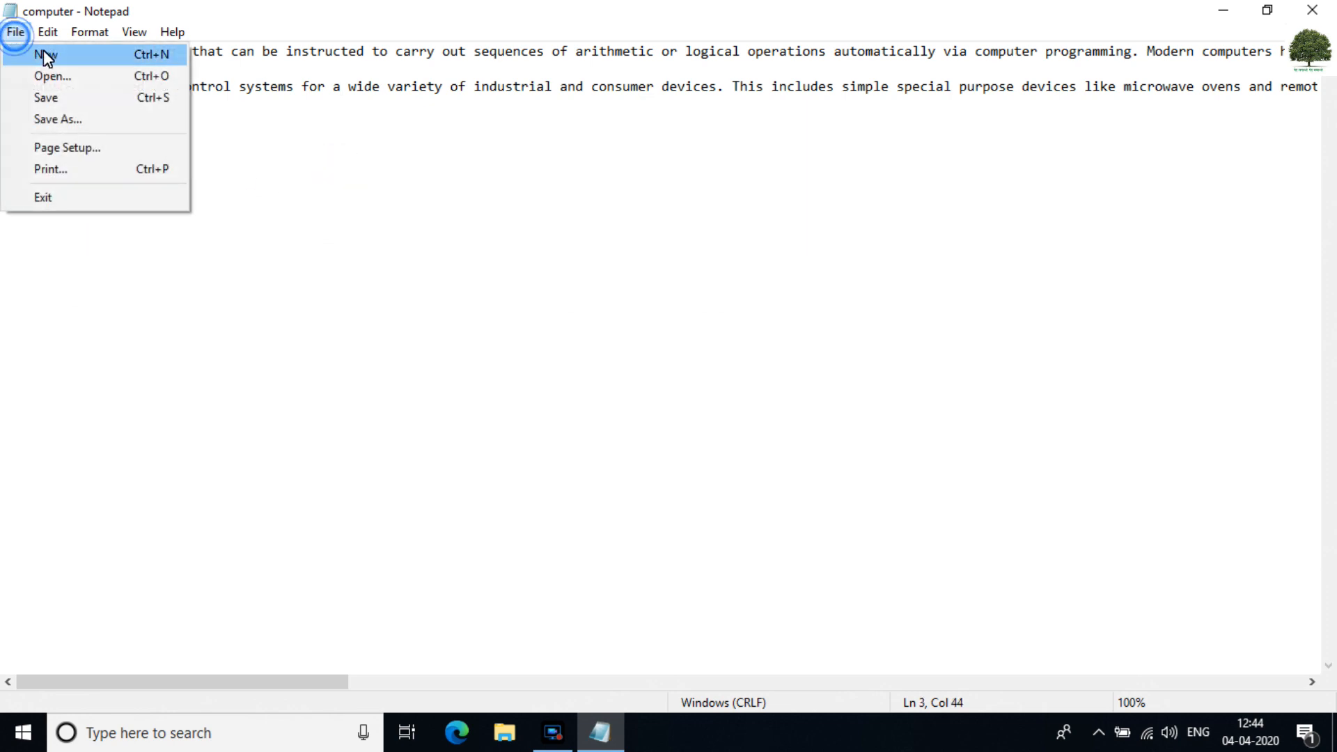
left_click(43, 51)
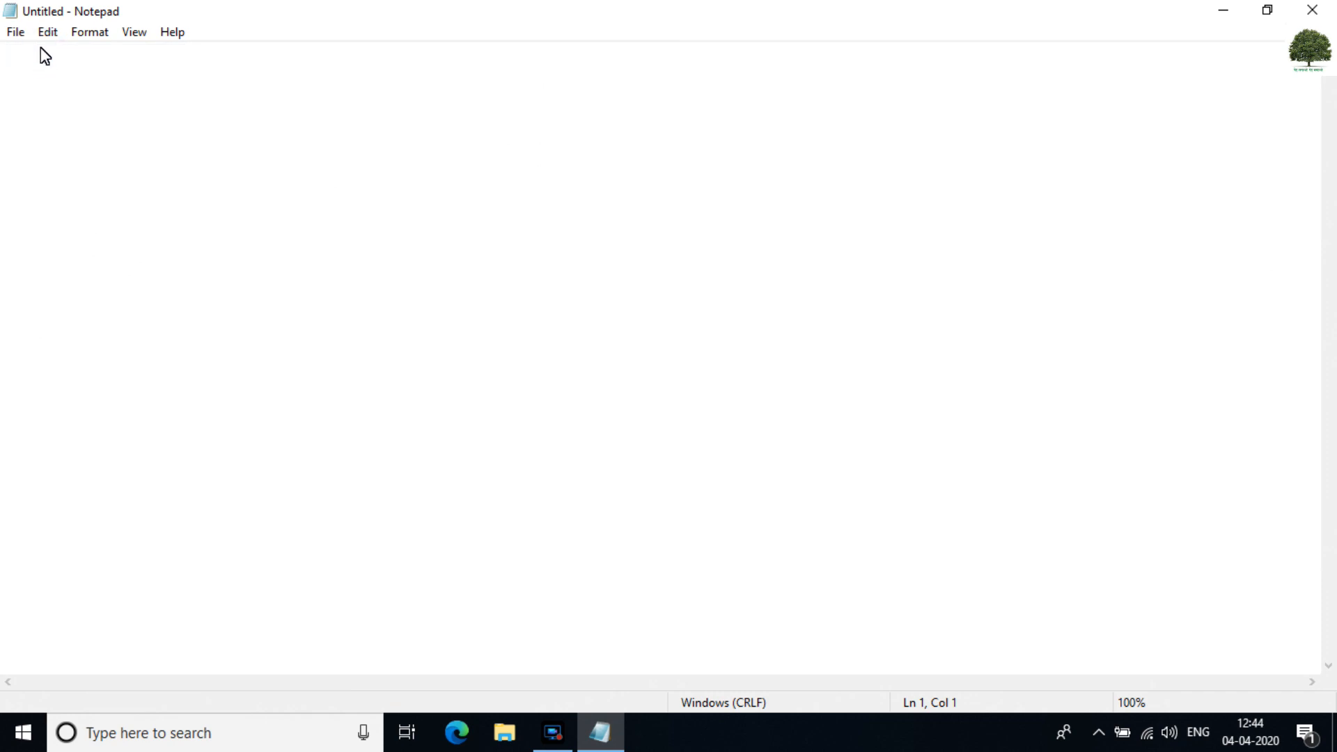
- Write two lines: "my name is" with the person's first name, and "i live in noida" below it
type("my is")
key("BackSpace")
key("BackSpace")
key("BackSpace")
type("name is saurabh")
key("Return")
type("i live in noida")
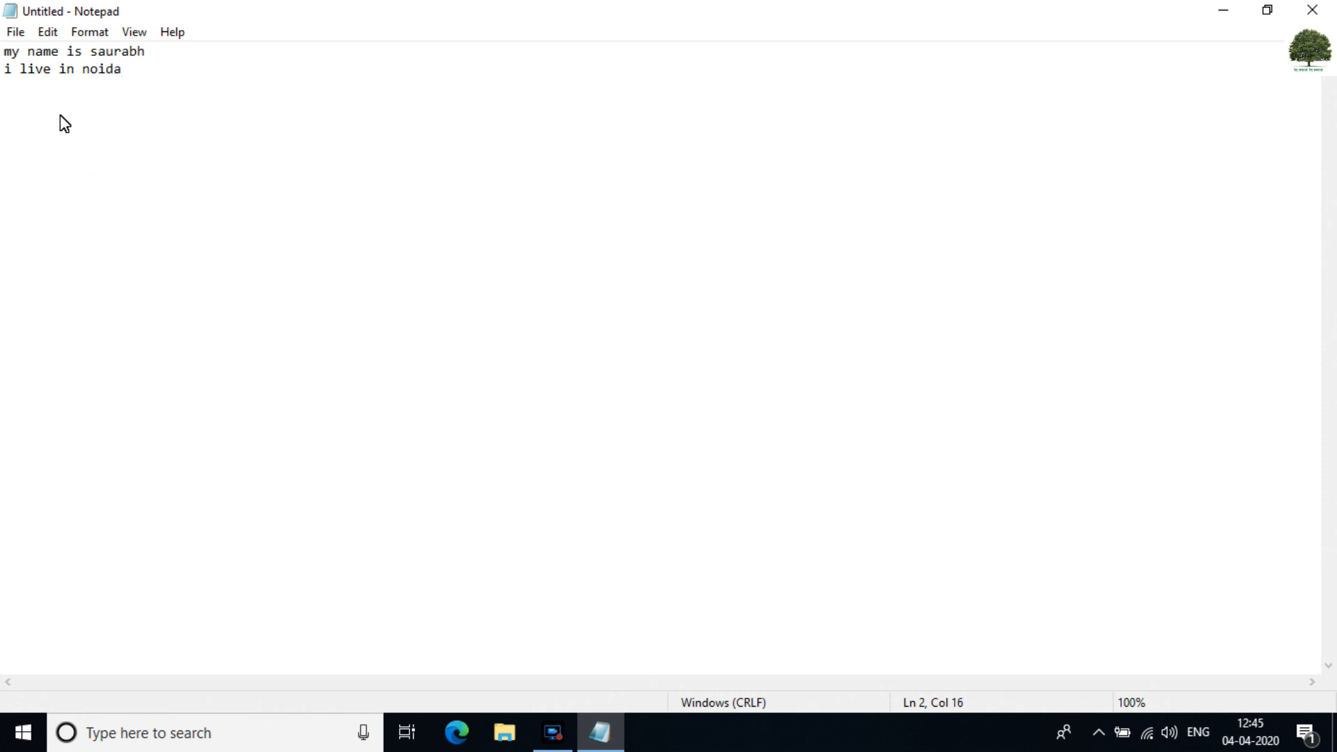
- Save the new document to the Desktop as a text file named with the person's first name
left_click(18, 35)
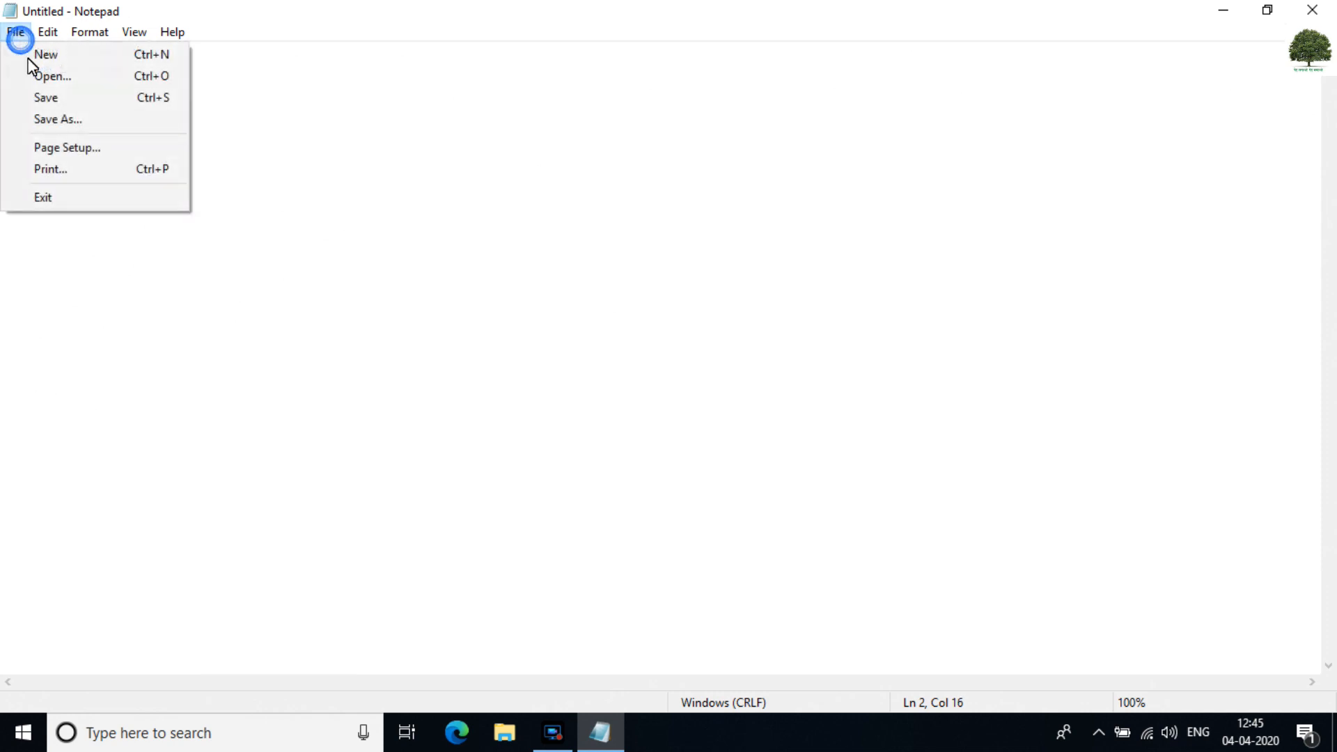
left_click(58, 109)
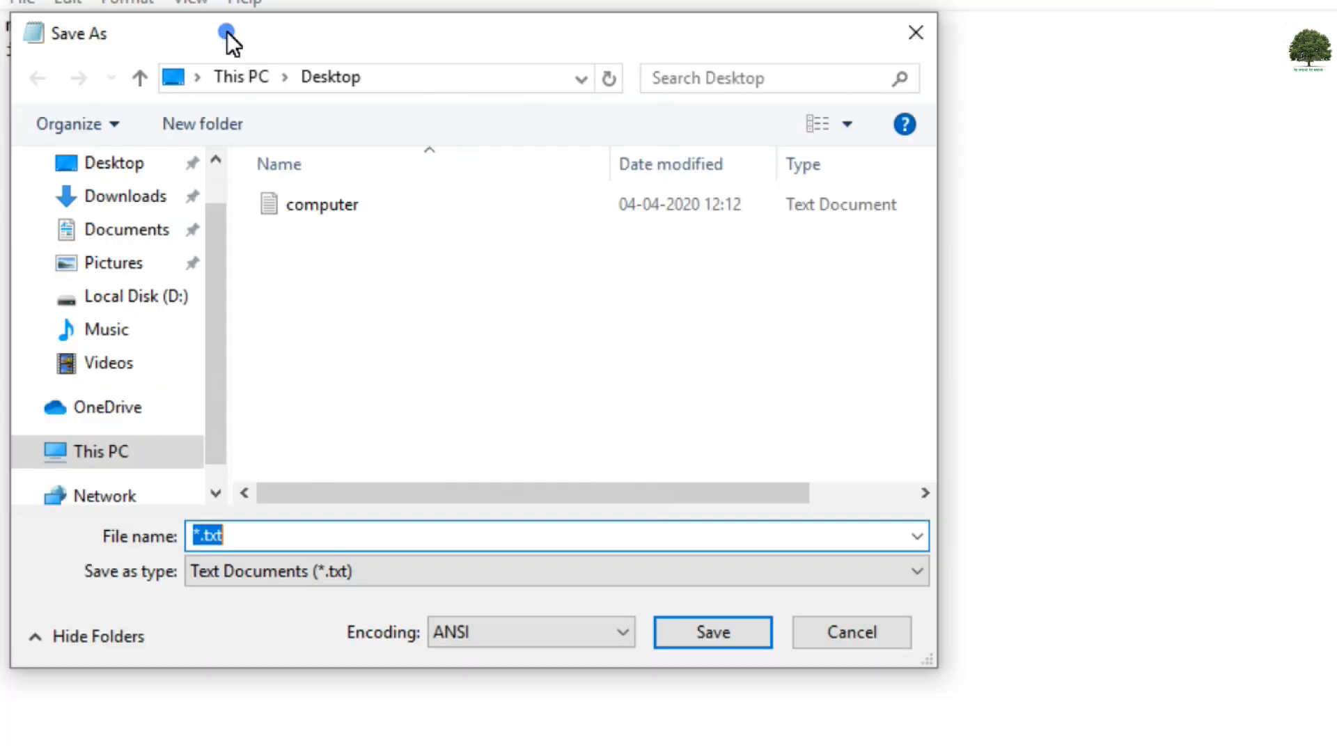
left_click_drag(227, 31, 438, 86)
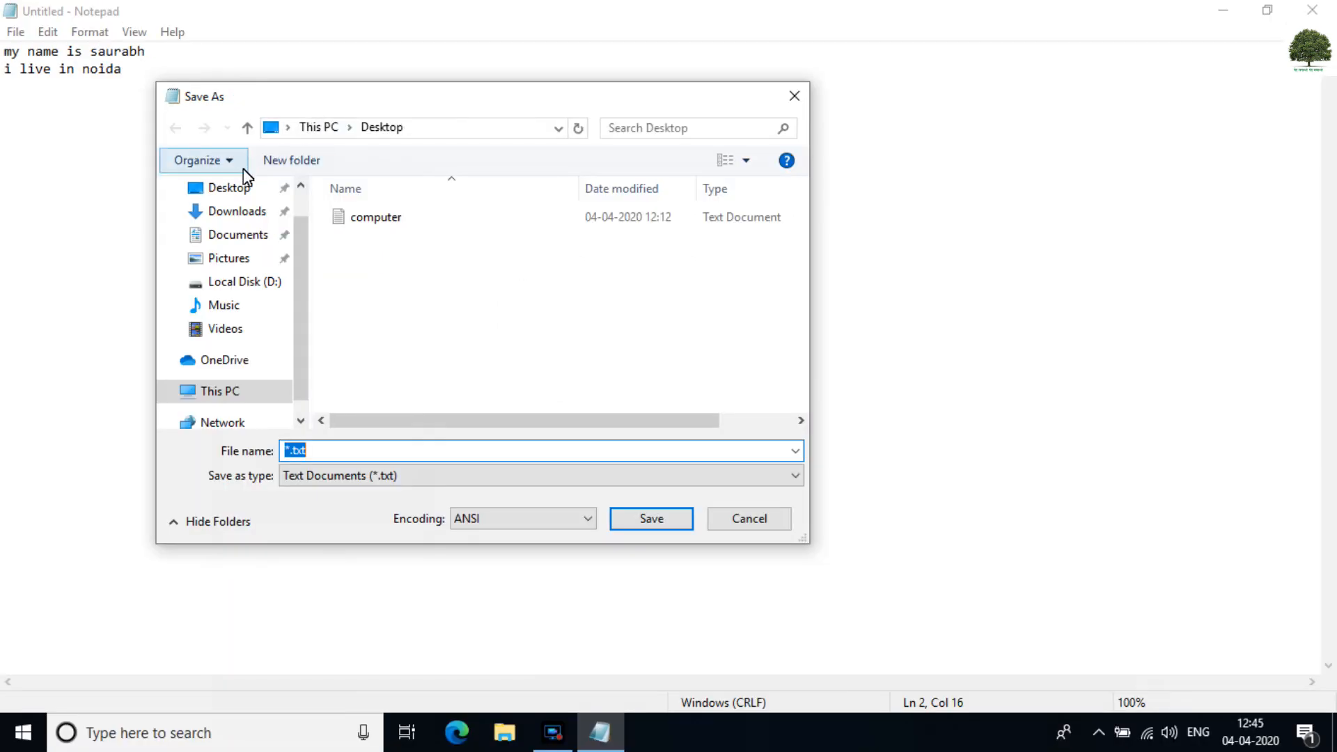
left_click(223, 192)
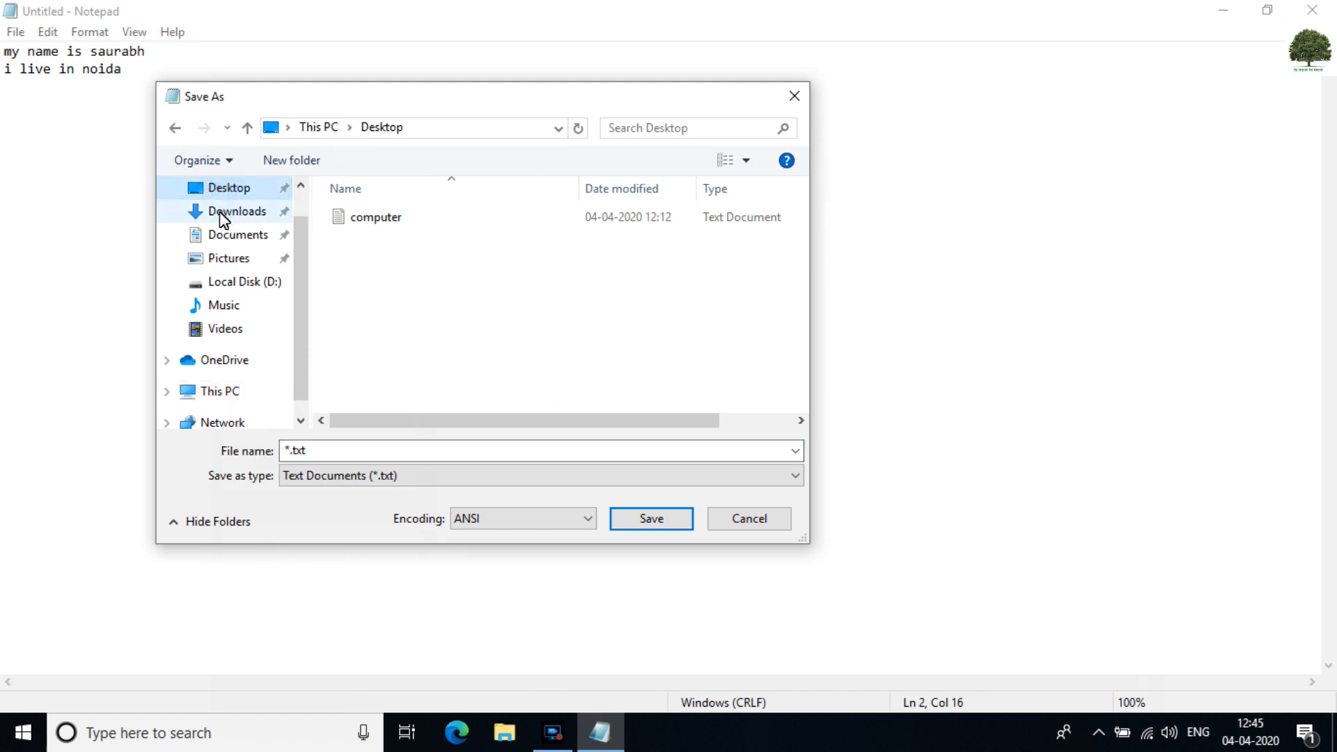
left_click(223, 235)
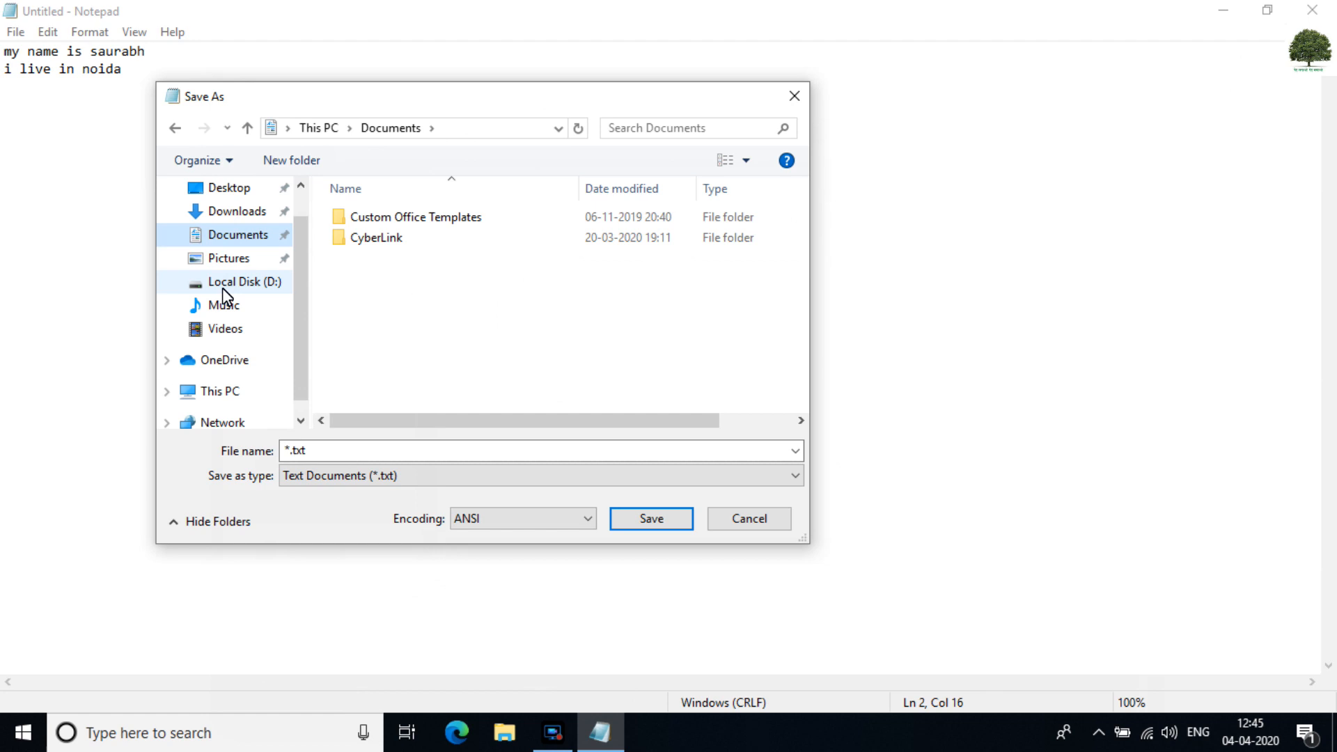
left_click(229, 190)
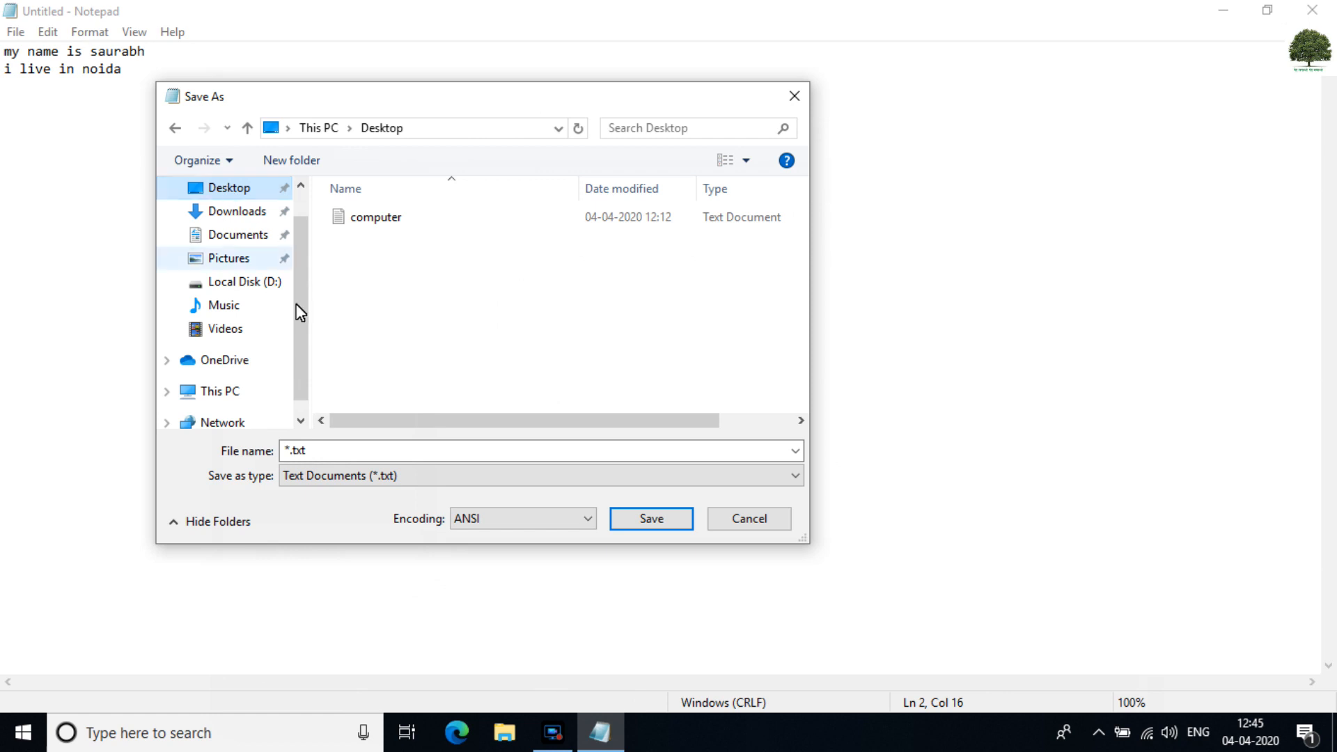
left_click(313, 456)
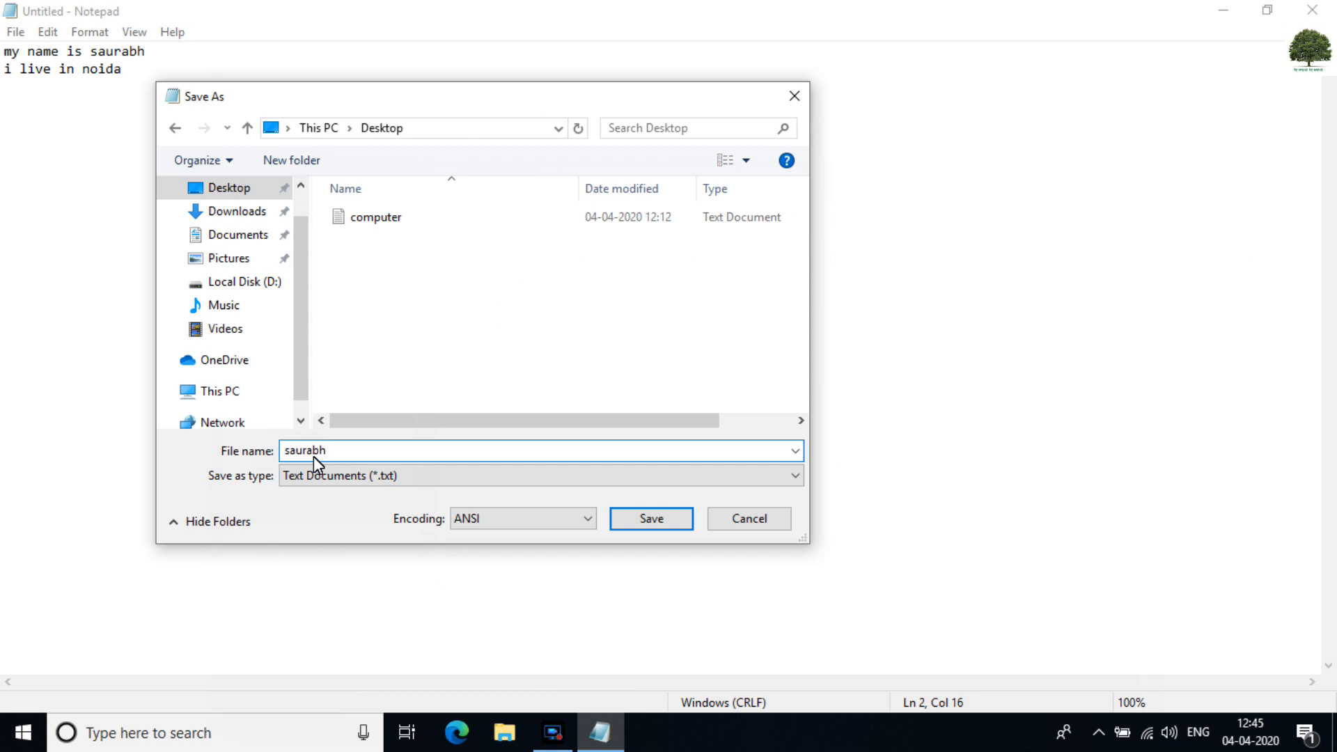
left_click(627, 520)
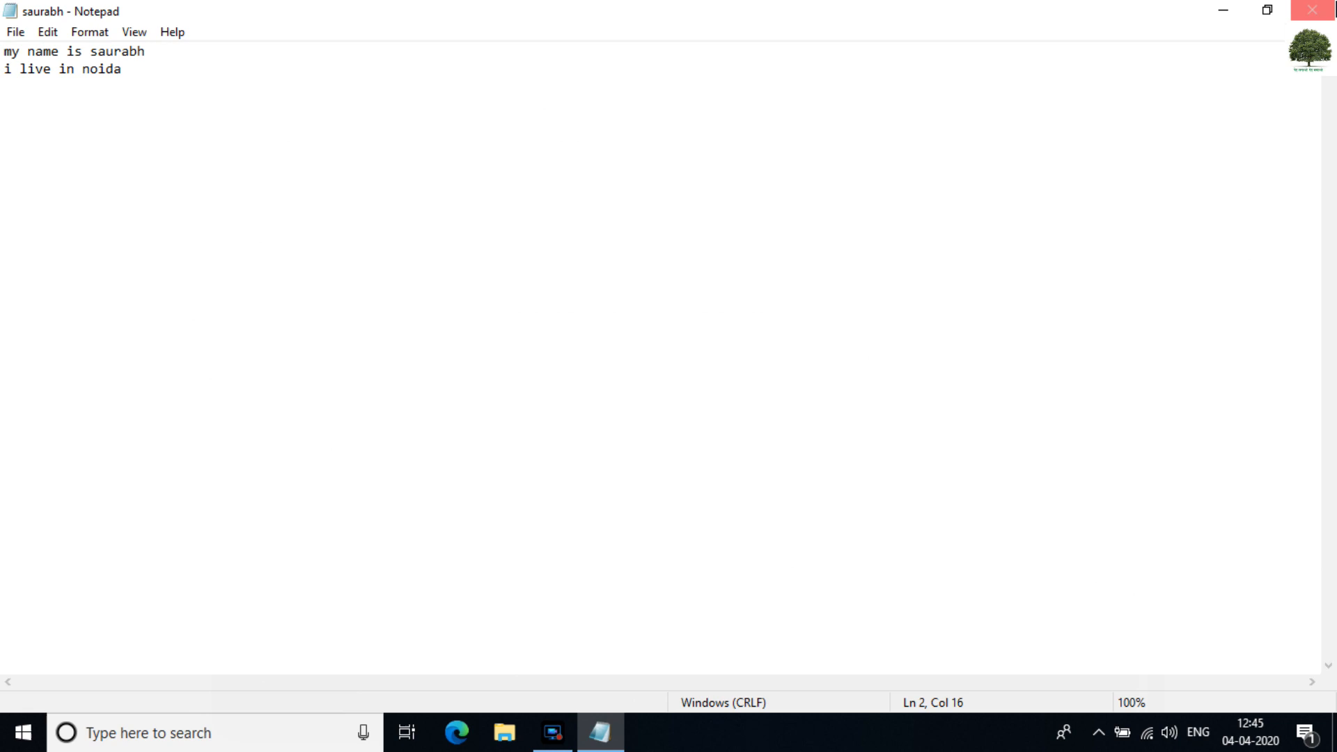
- Close the document and reopen the newly saved file from the desktop in a maximized window
left_click(1312, 10)
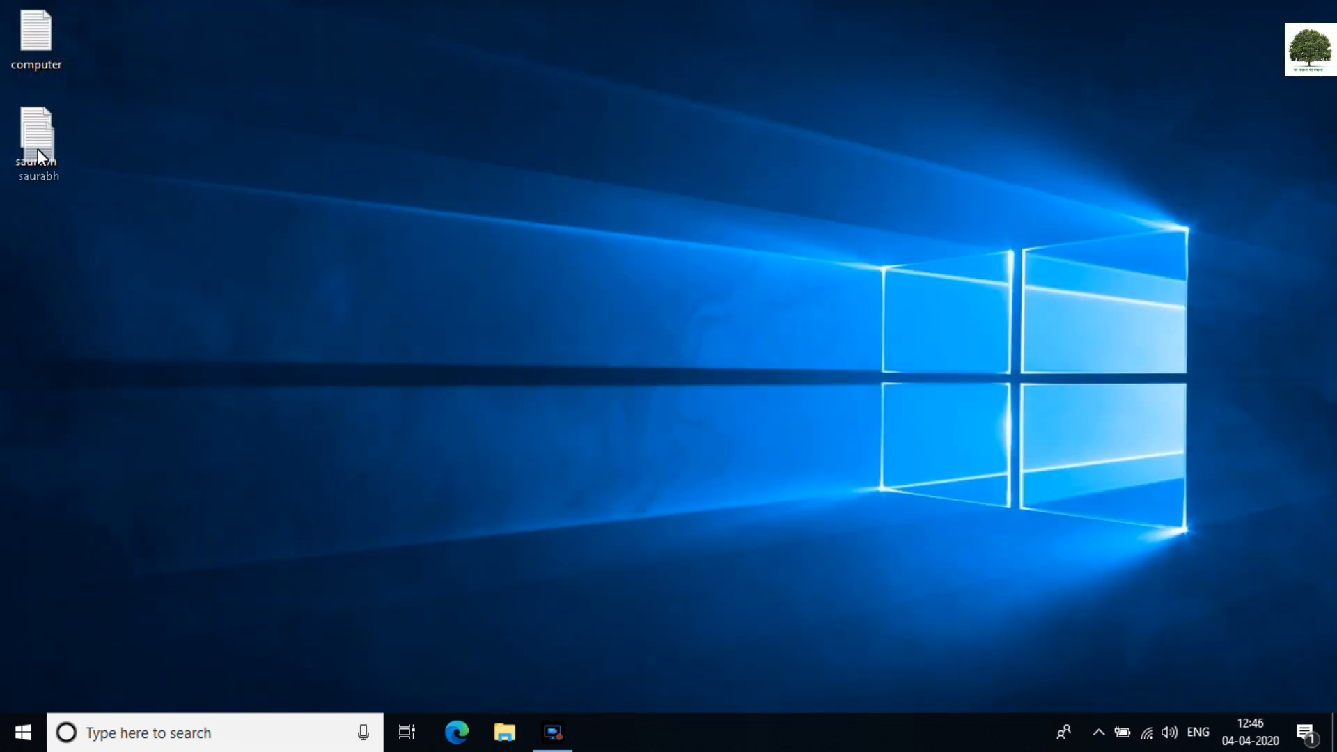
left_click(181, 245)
left_click(43, 142)
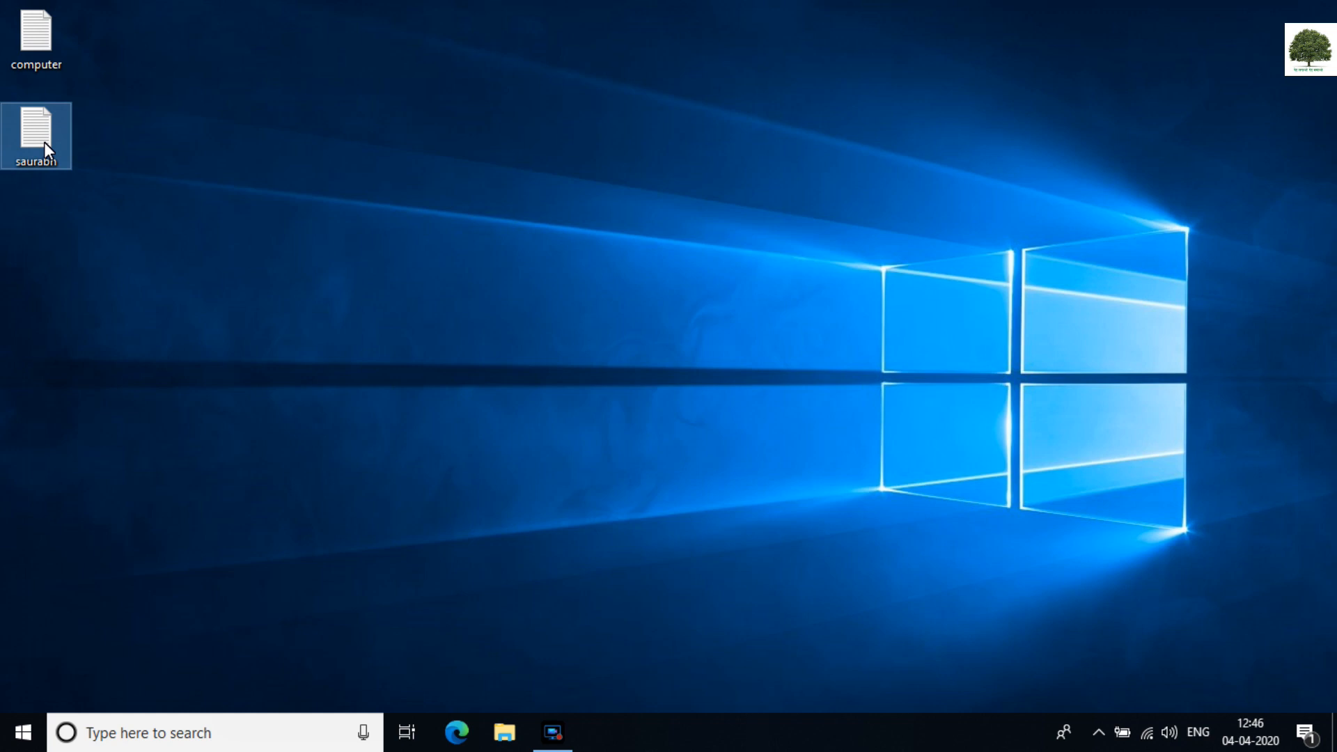
left_click(152, 119)
double_click(44, 126)
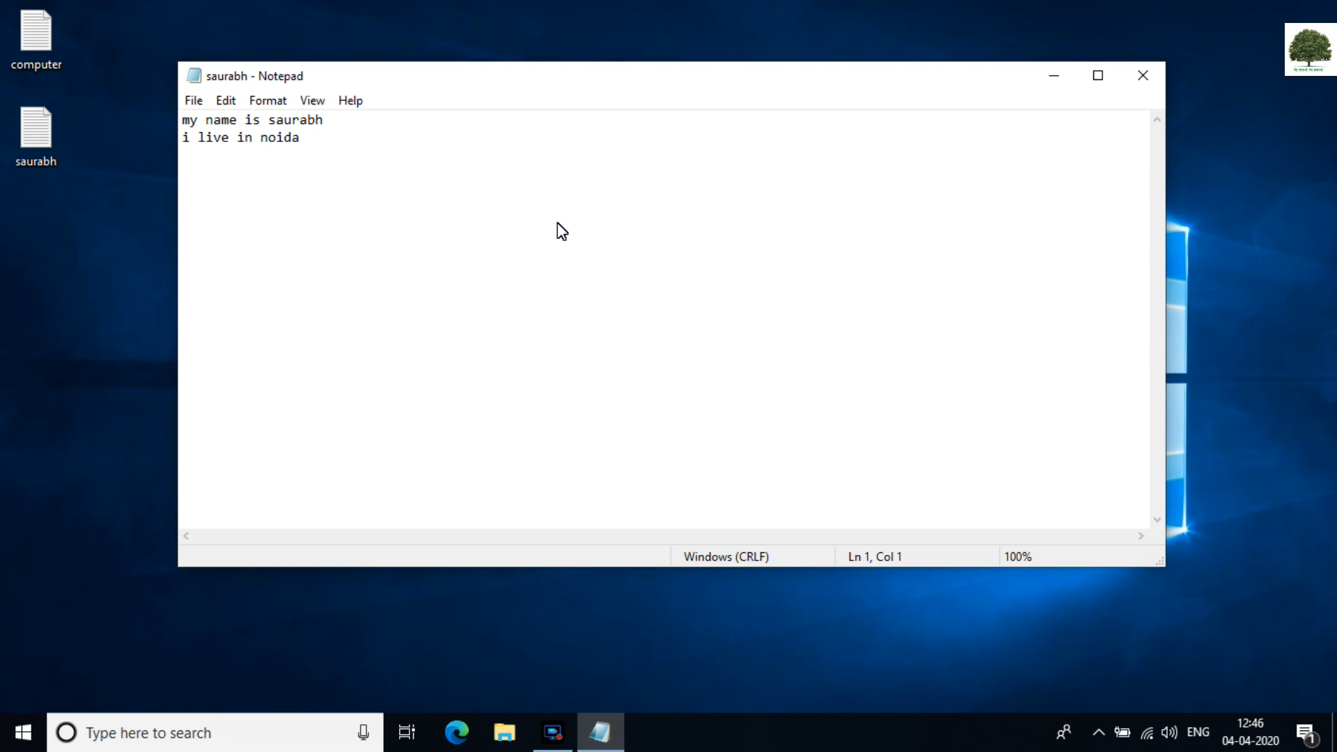
left_click(1098, 75)
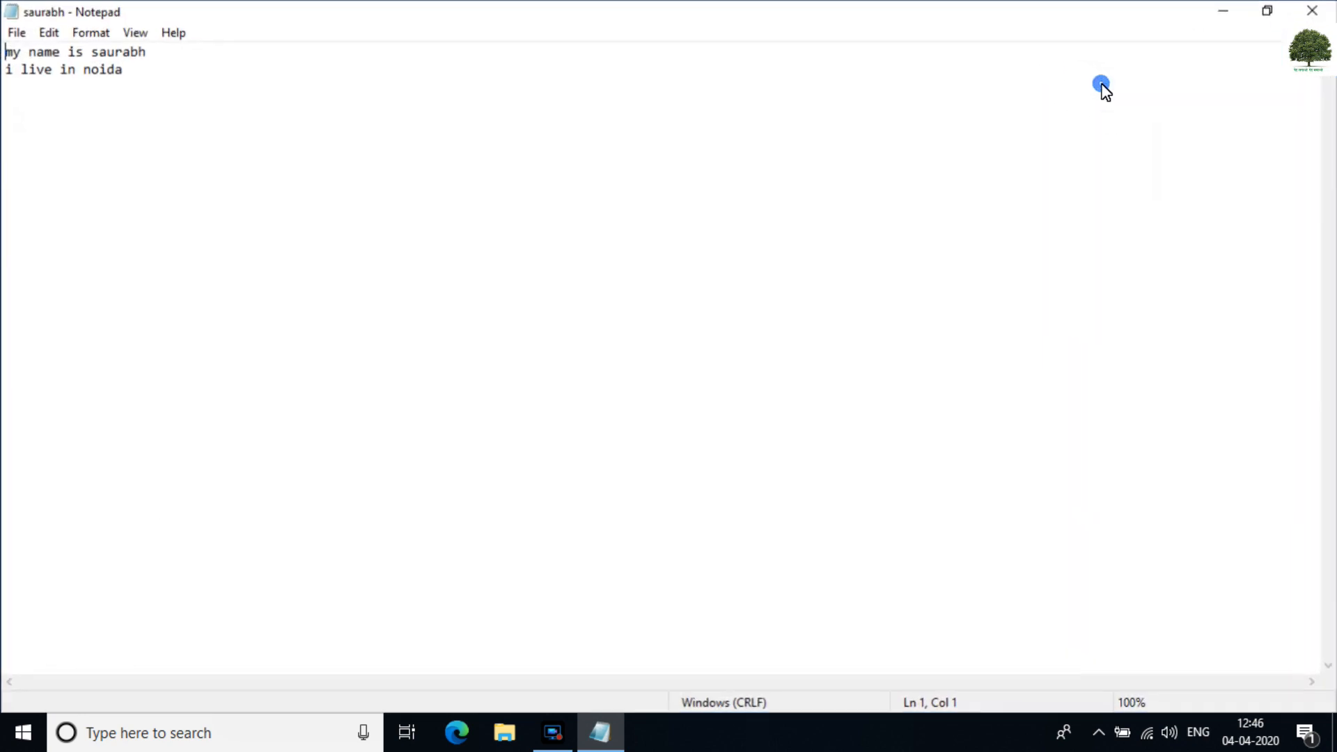
- Add a third line below the existing text reading "my school name is dav collage."
left_click(14, 31)
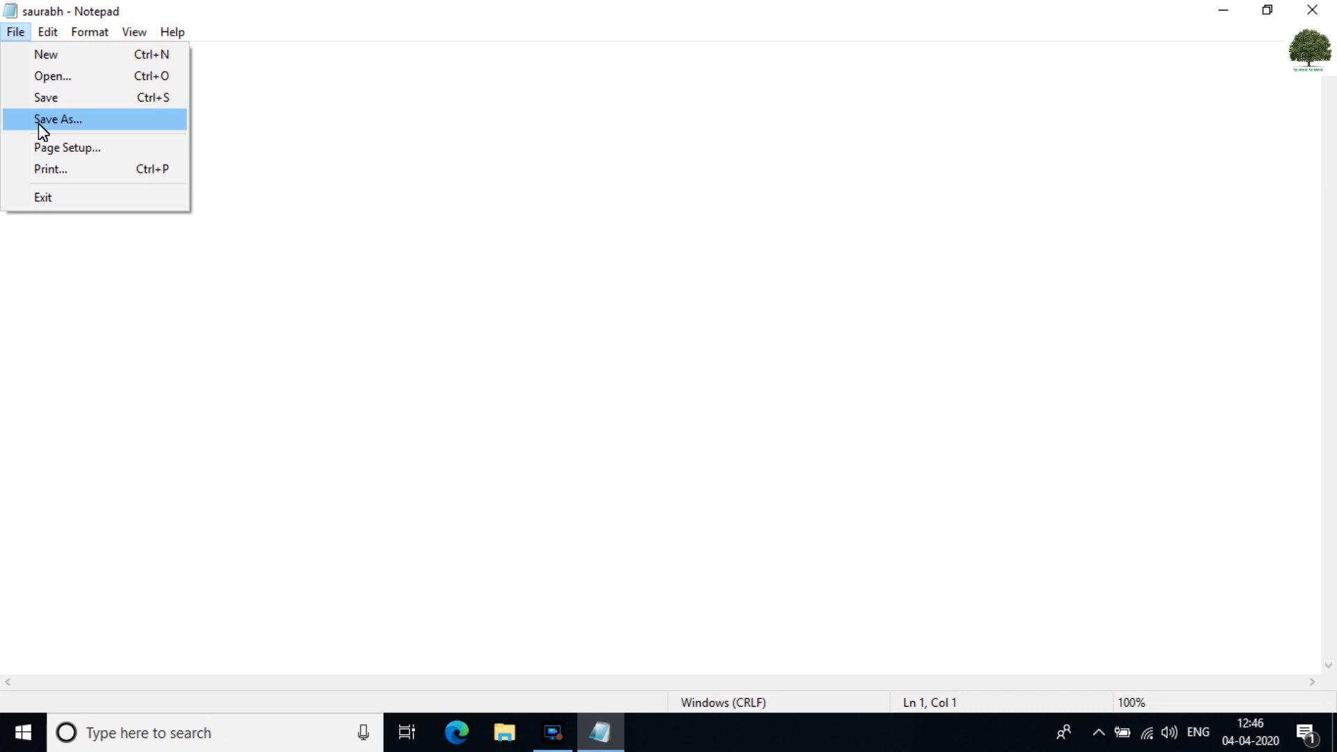
left_click(248, 146)
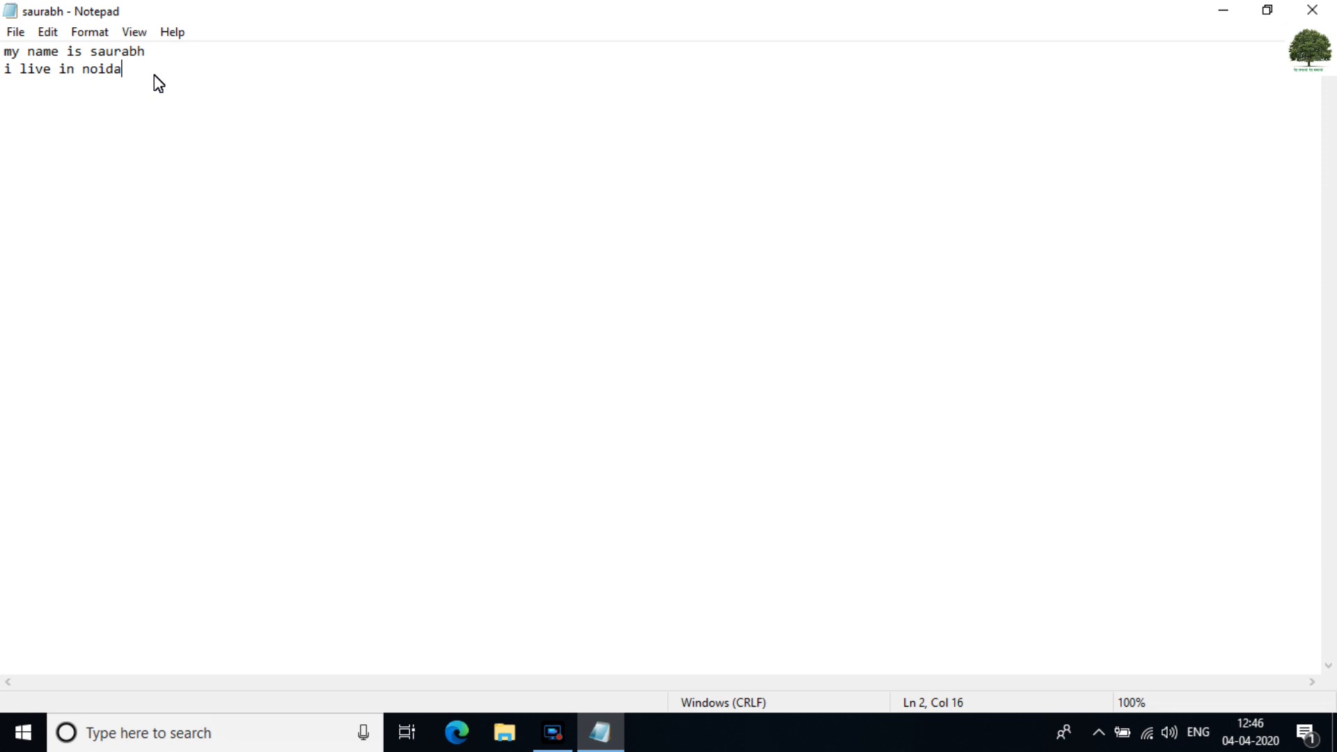
key("Return")
type("my school nam eis")
key("BackSpace")
key("BackSpace")
key("BackSpace")
key("BackSpace")
key("BackSpace")
type("w")
key("BackSpace")
type("e i")
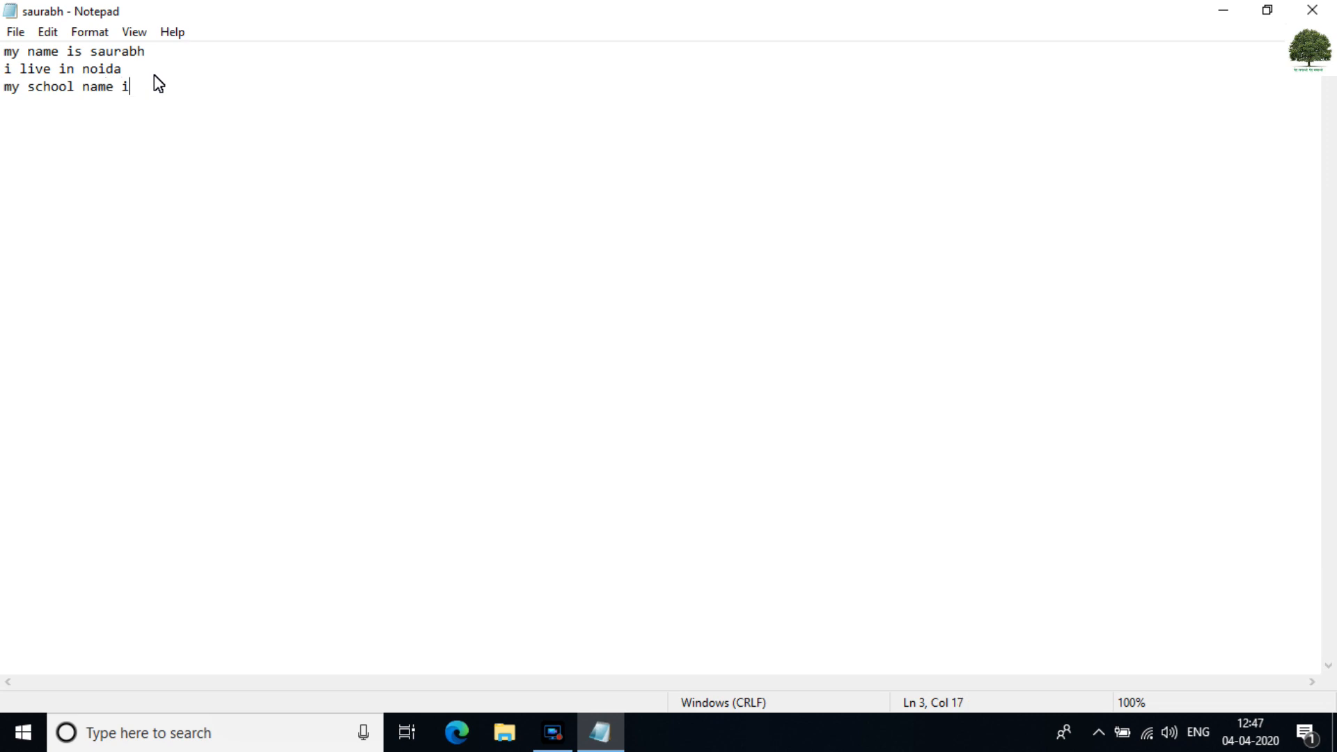
type("s dav collage.")
- Save the added school line to the existing file
left_click(16, 33)
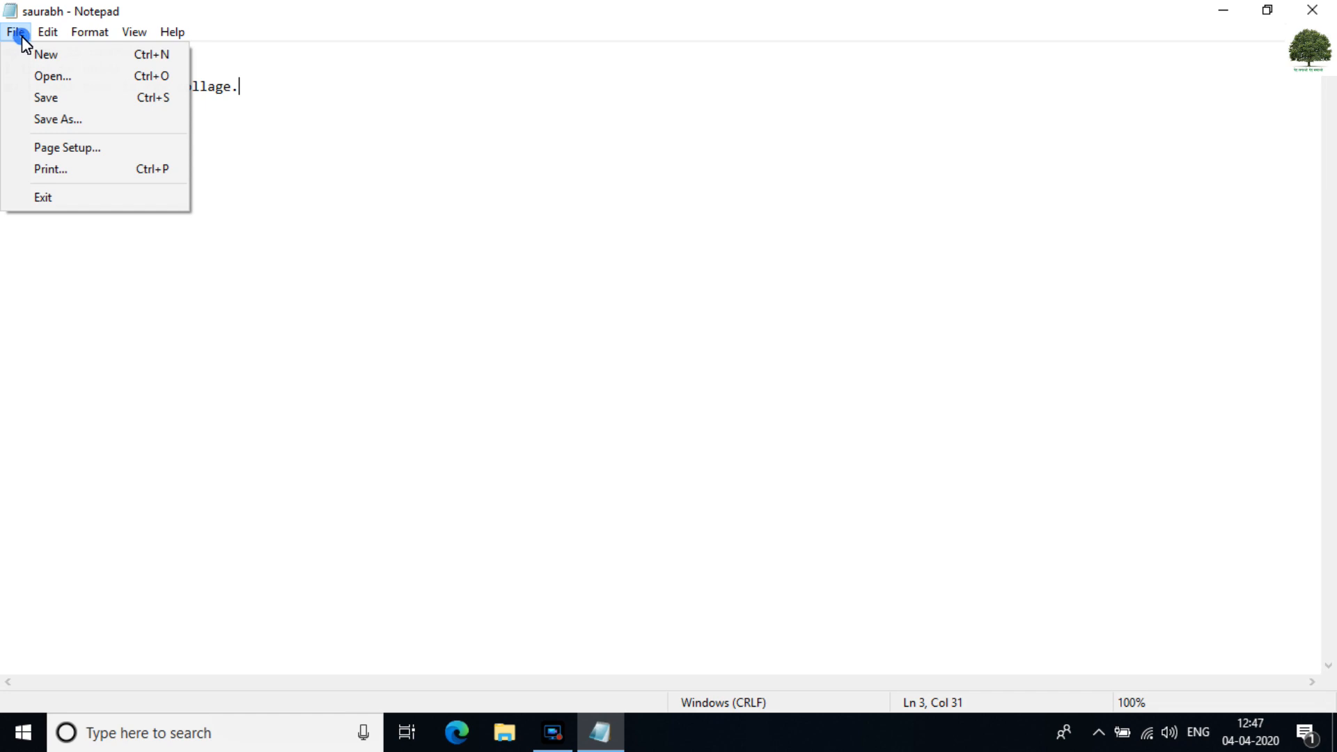
left_click(43, 96)
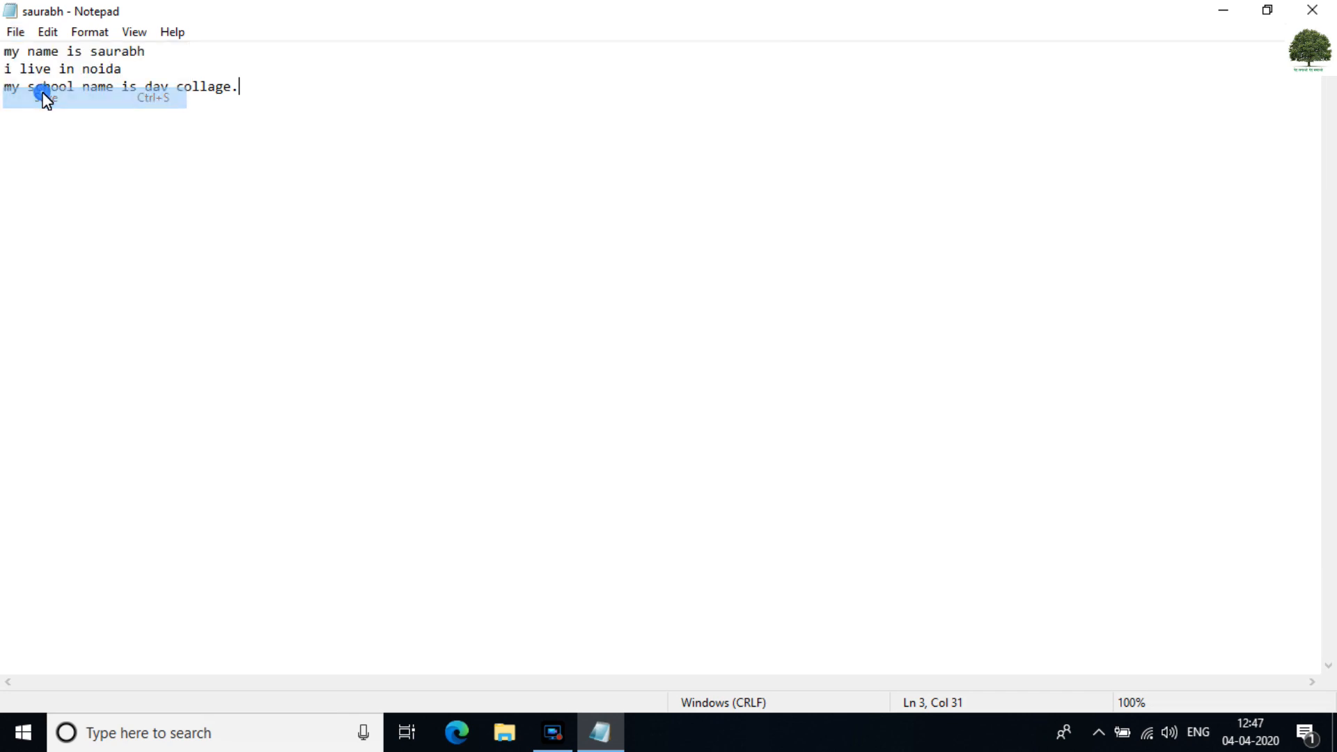
left_click(16, 34)
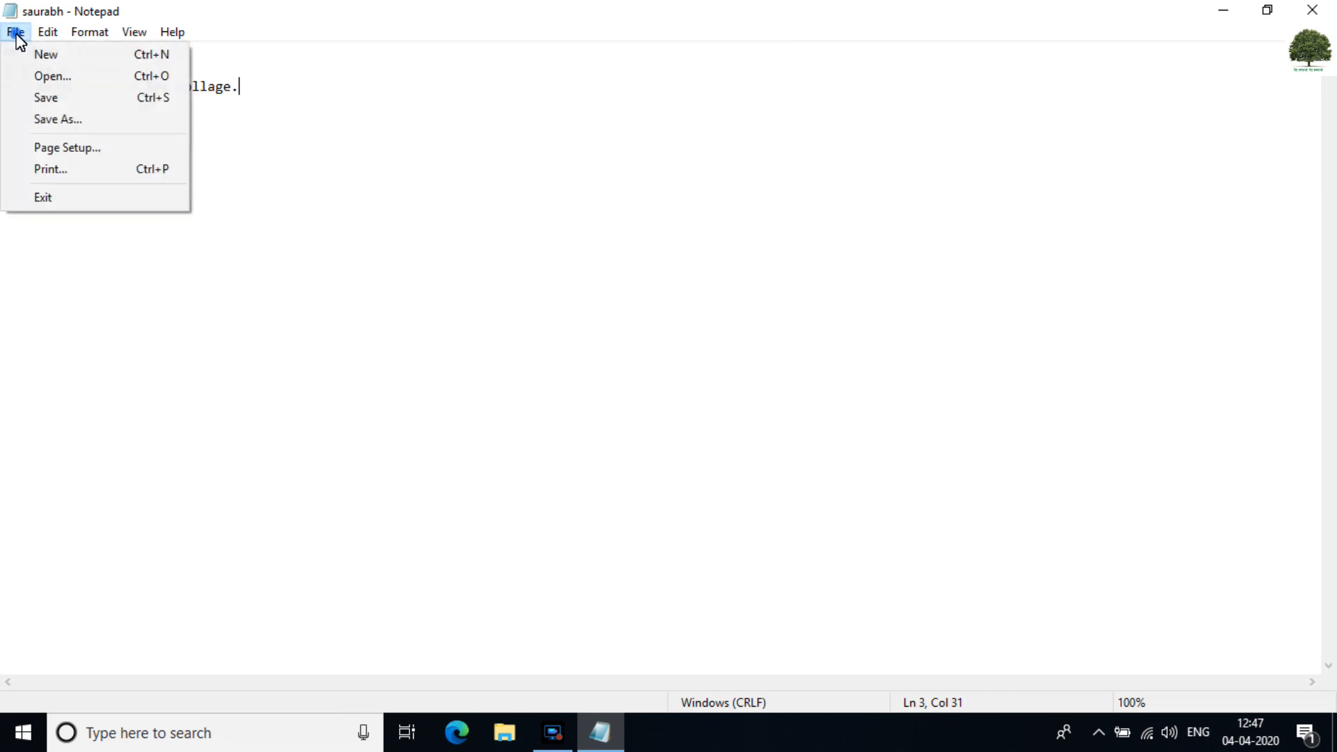
left_click(36, 101)
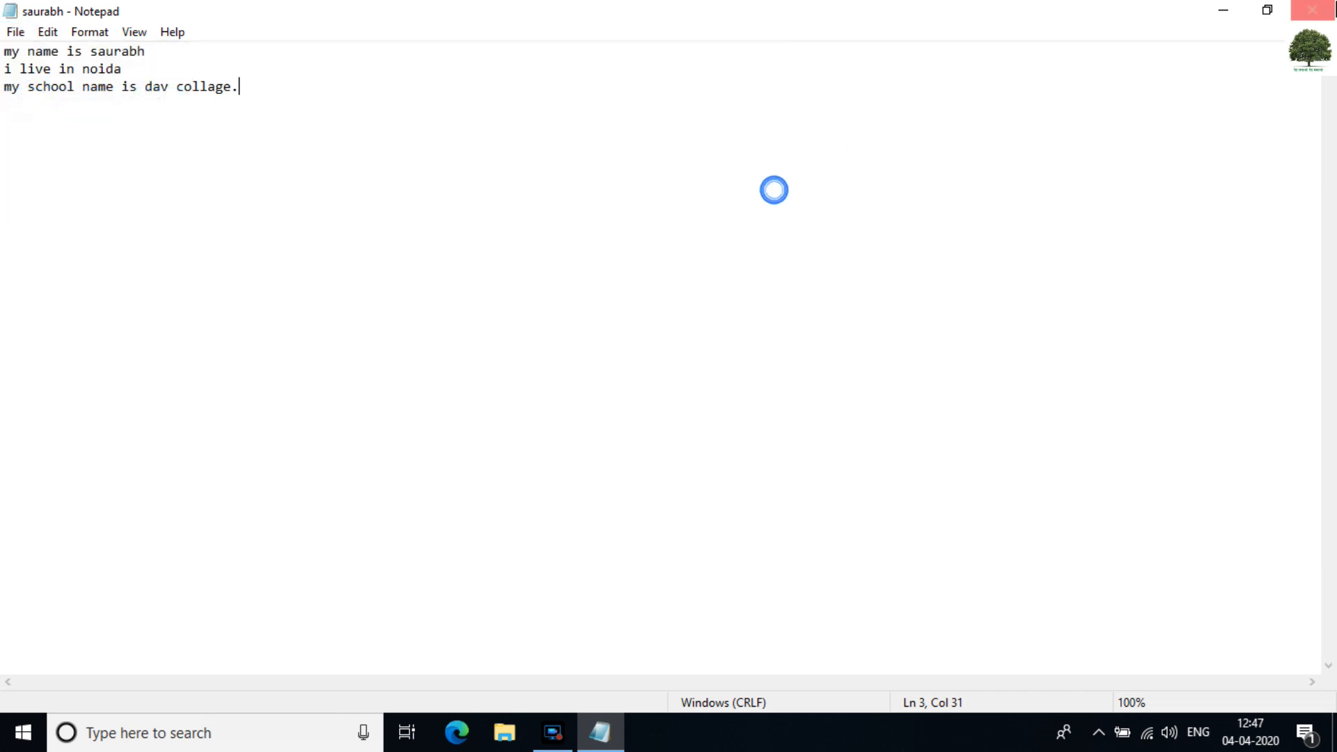
- Close and reopen the saved document, and add a fourth line, "my elder brother name is", ending with the brother's first name
left_click(1324, 6)
double_click(22, 157)
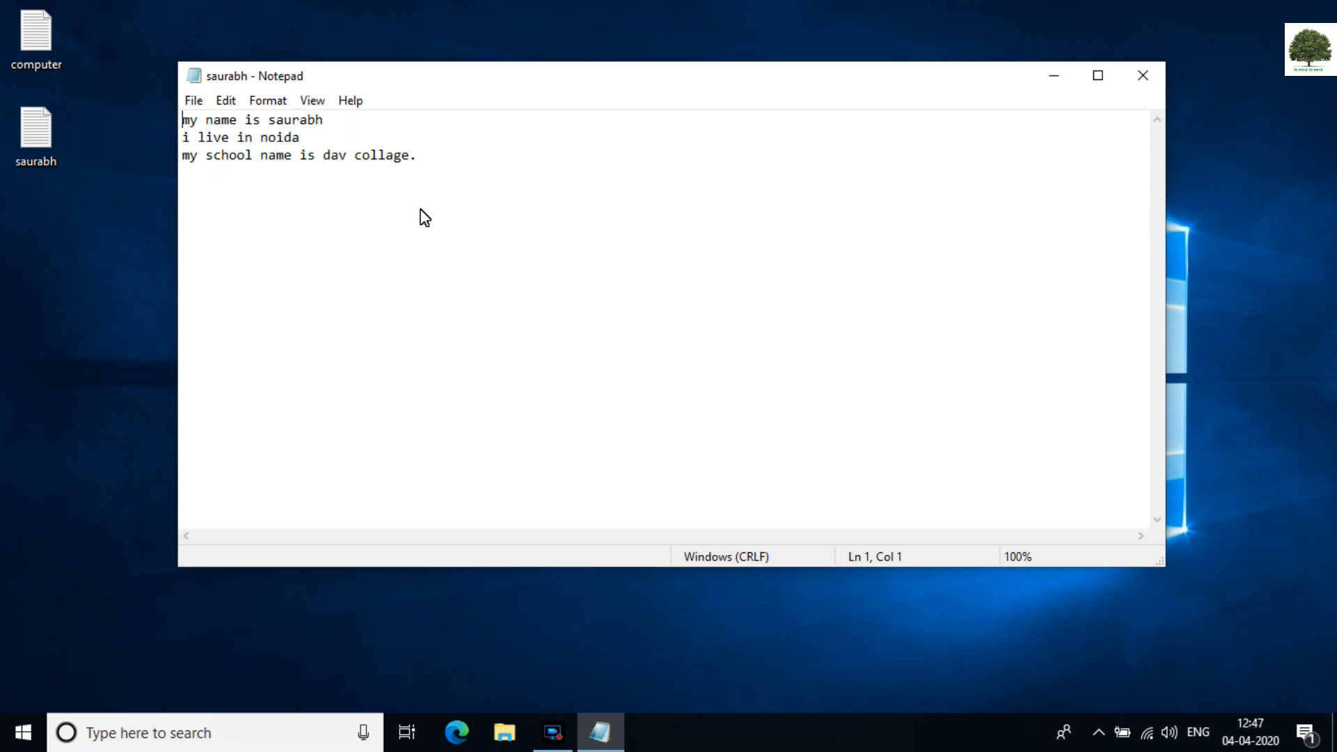
left_click(442, 155)
key("Return")
type("my elder brother name is kushal.")
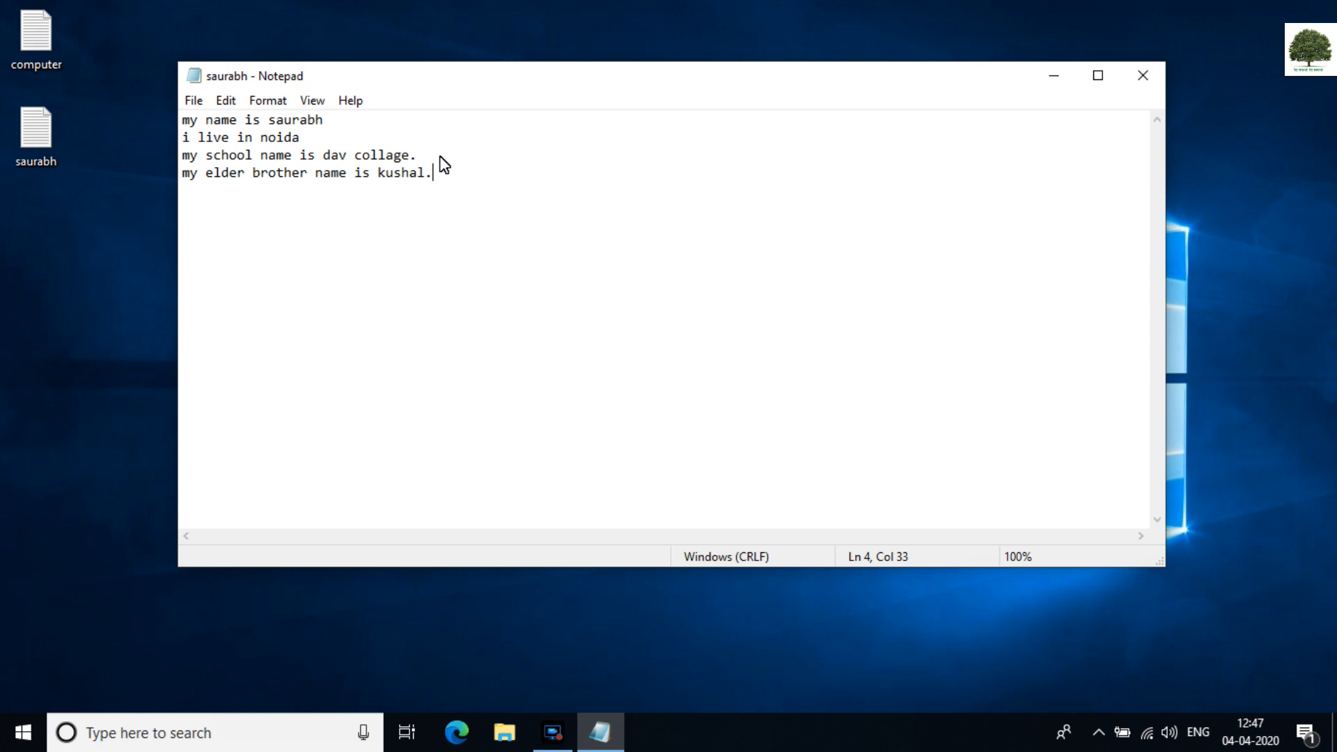
- Save the document as a separate Desktop copy named with the brother's first name, and close it
left_click(192, 101)
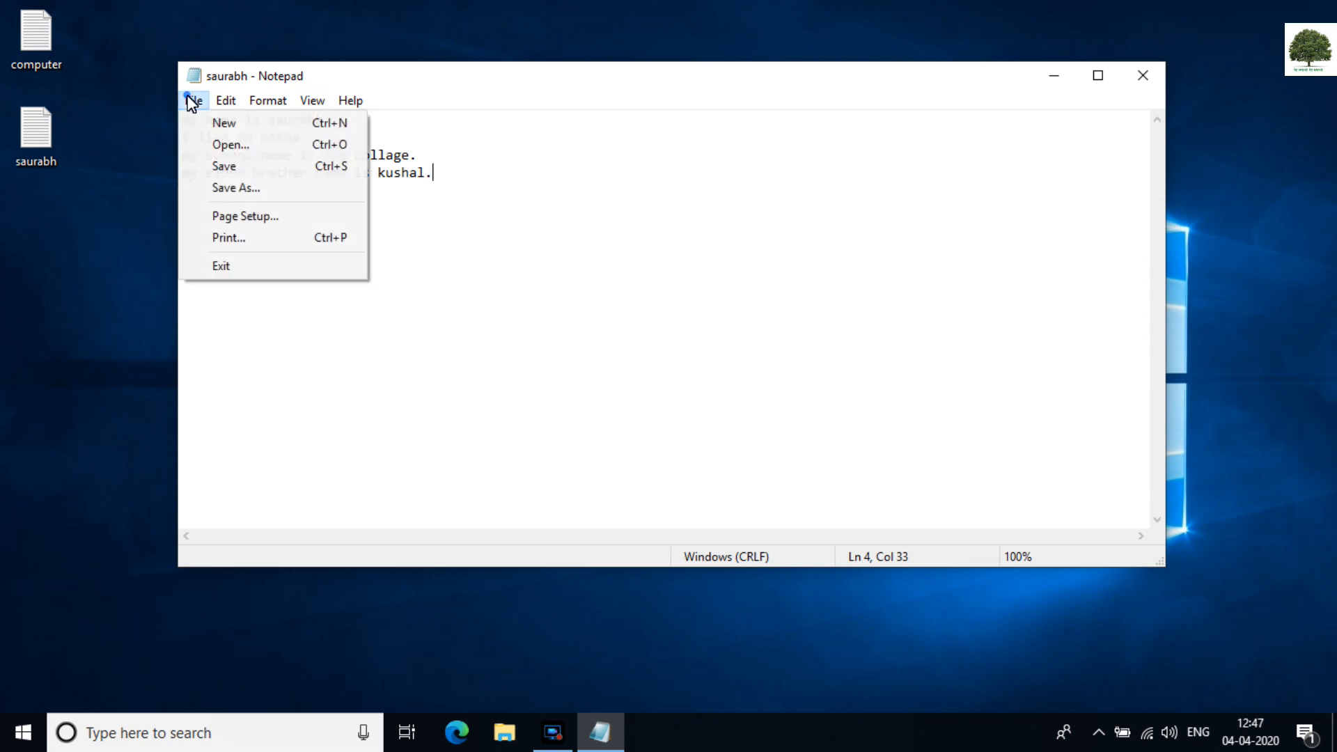
left_click(234, 187)
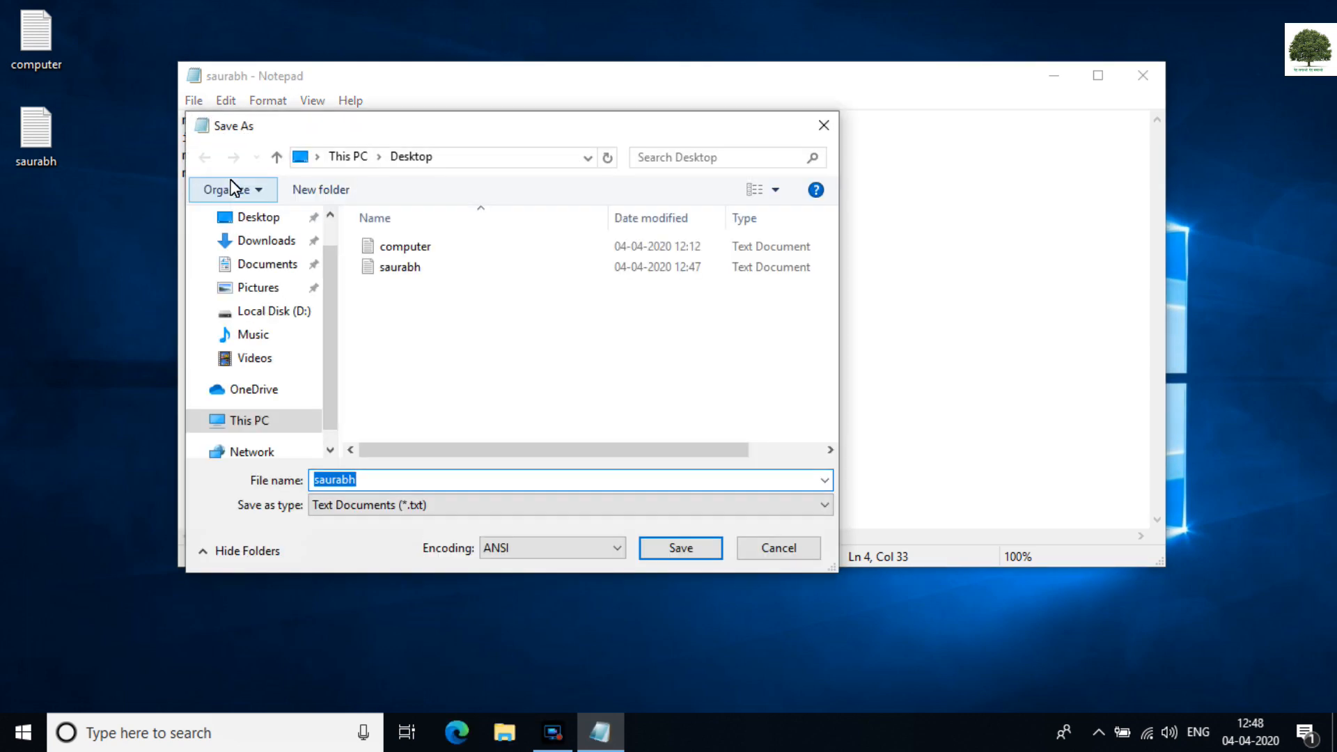
type("kushal")
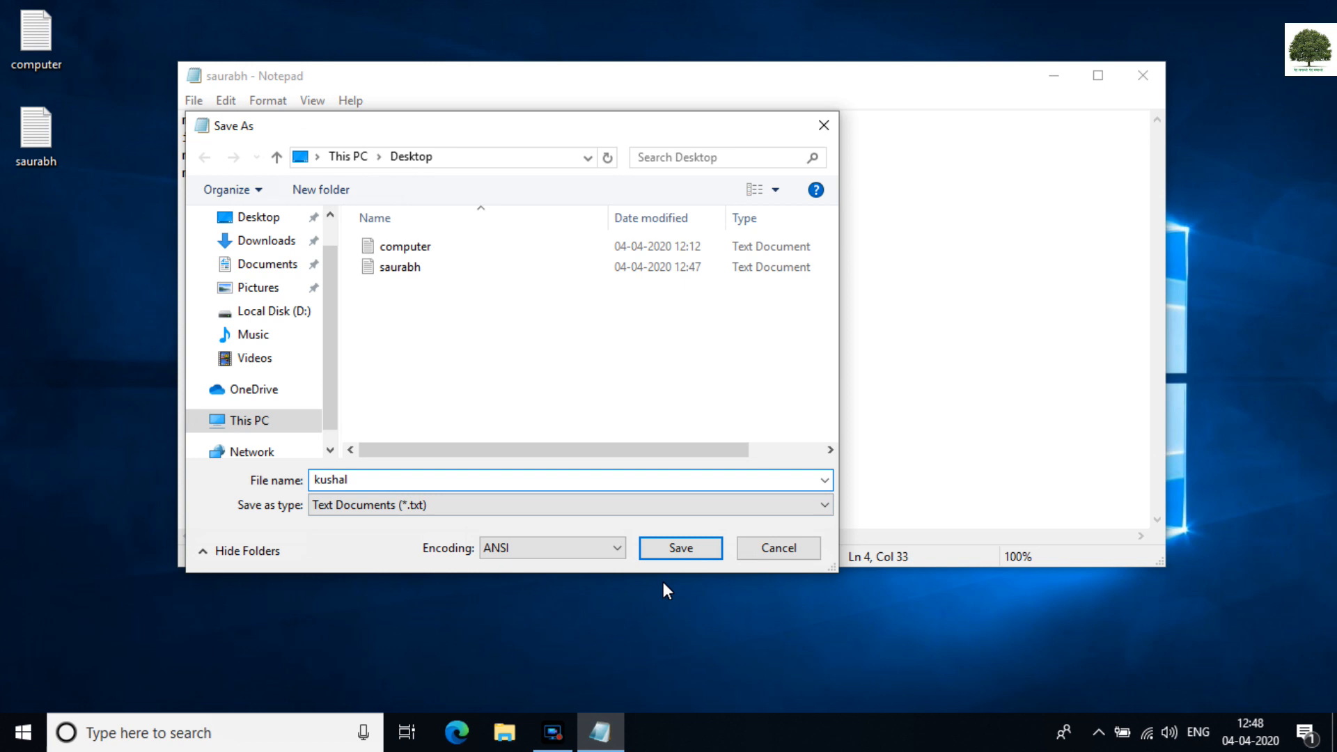
left_click(684, 549)
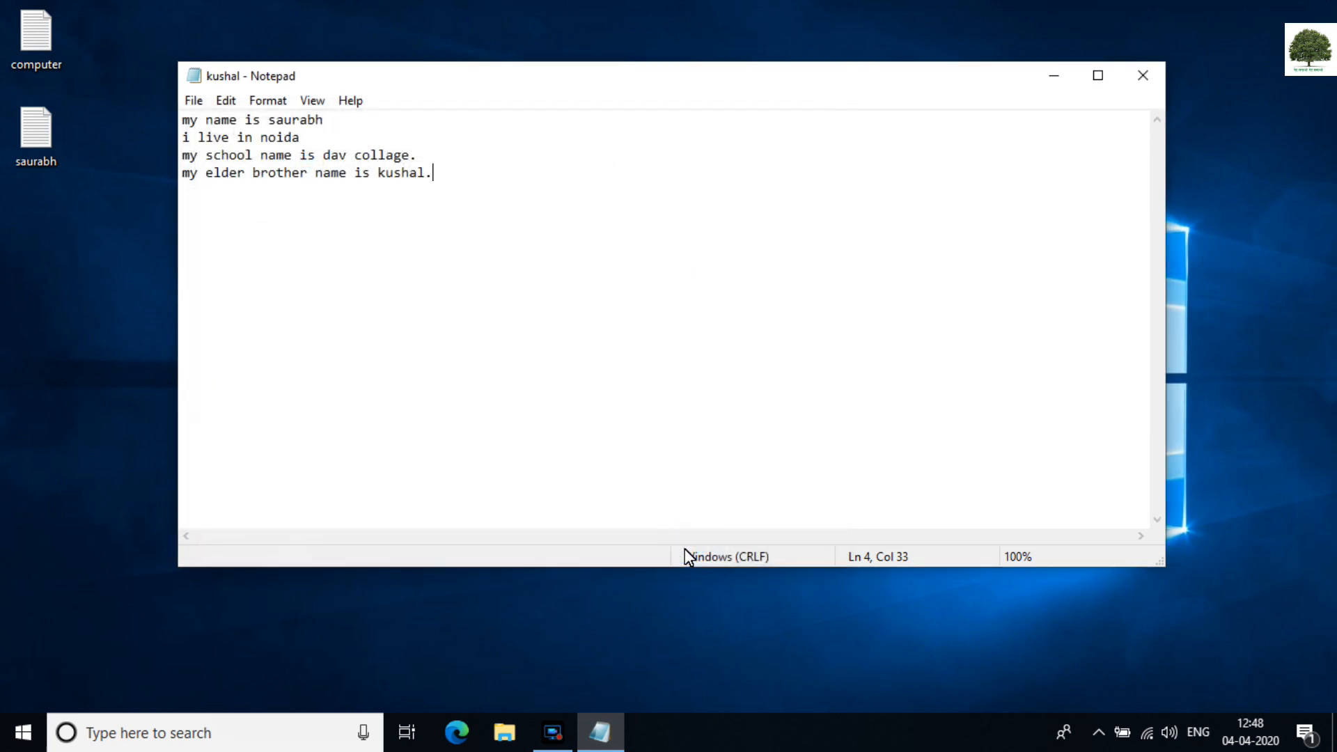
left_click(1143, 75)
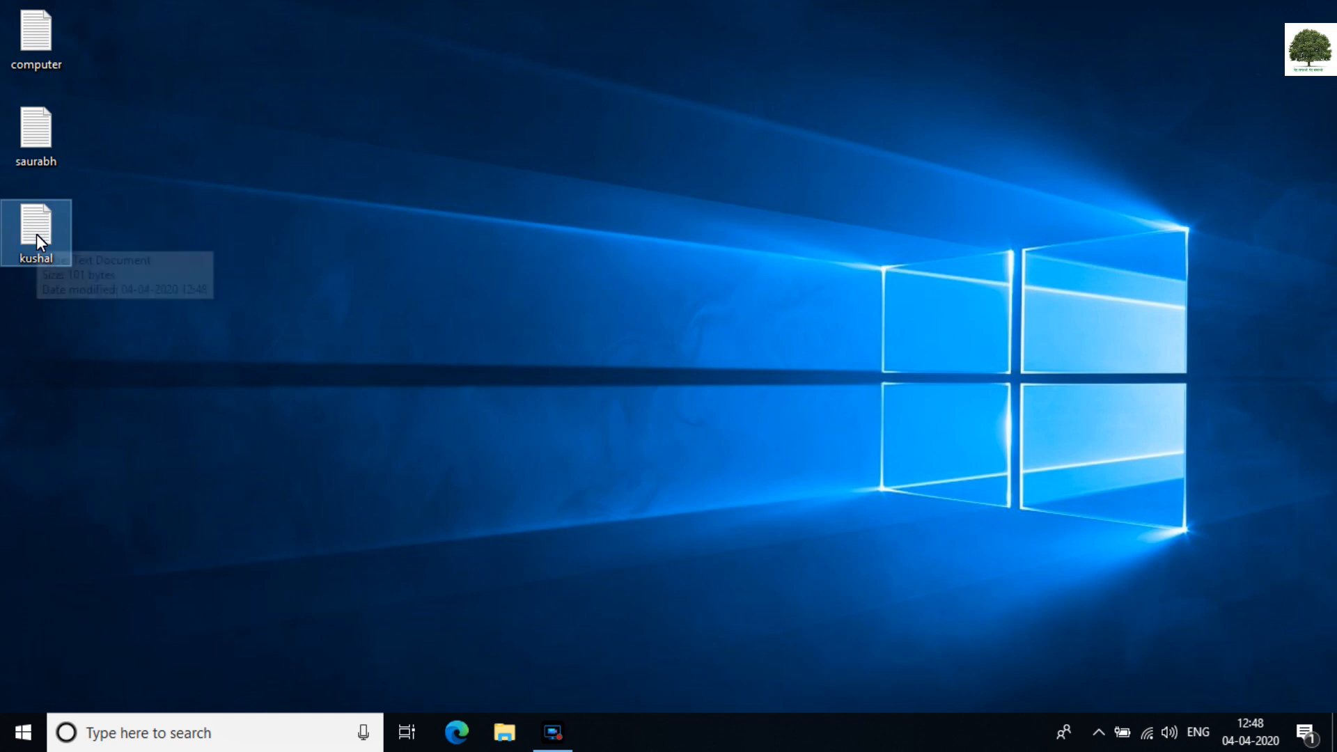
- Check the original document's text, and open the copy named after the brother in a maximized window
double_click(40, 138)
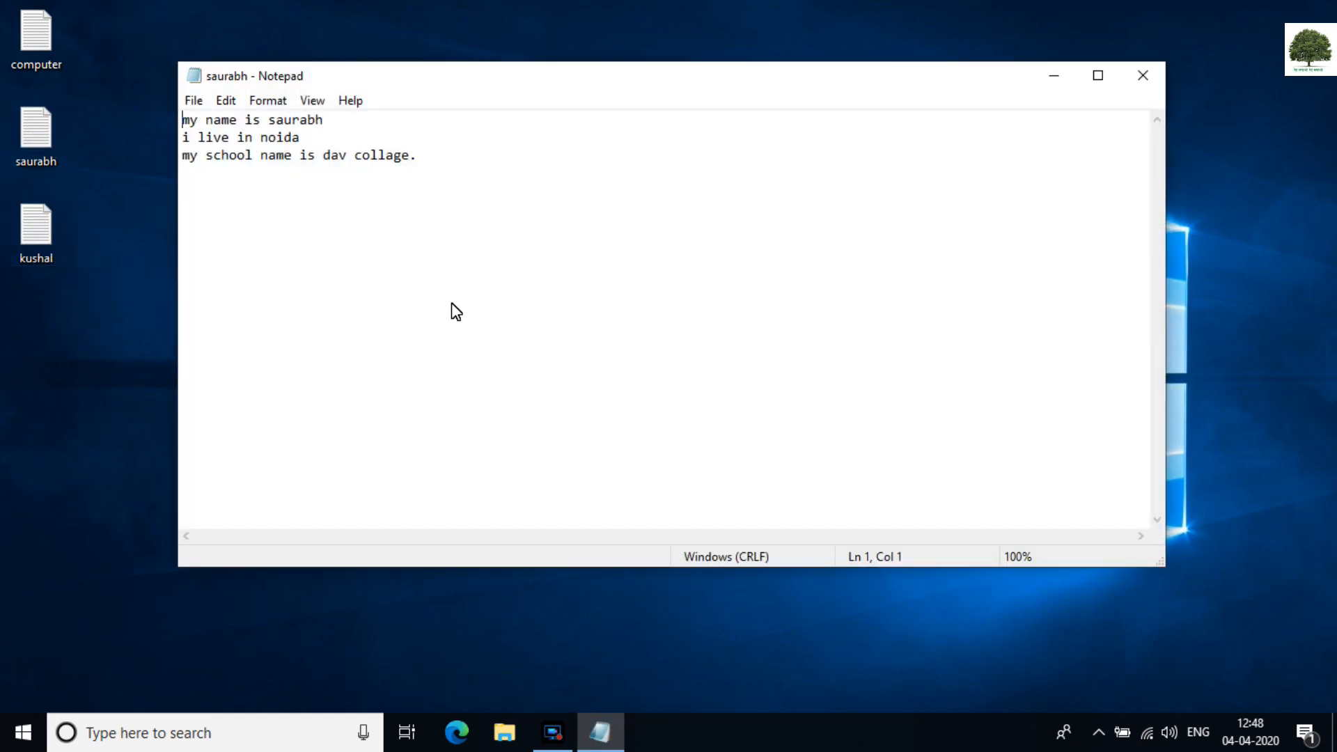
left_click(1147, 79)
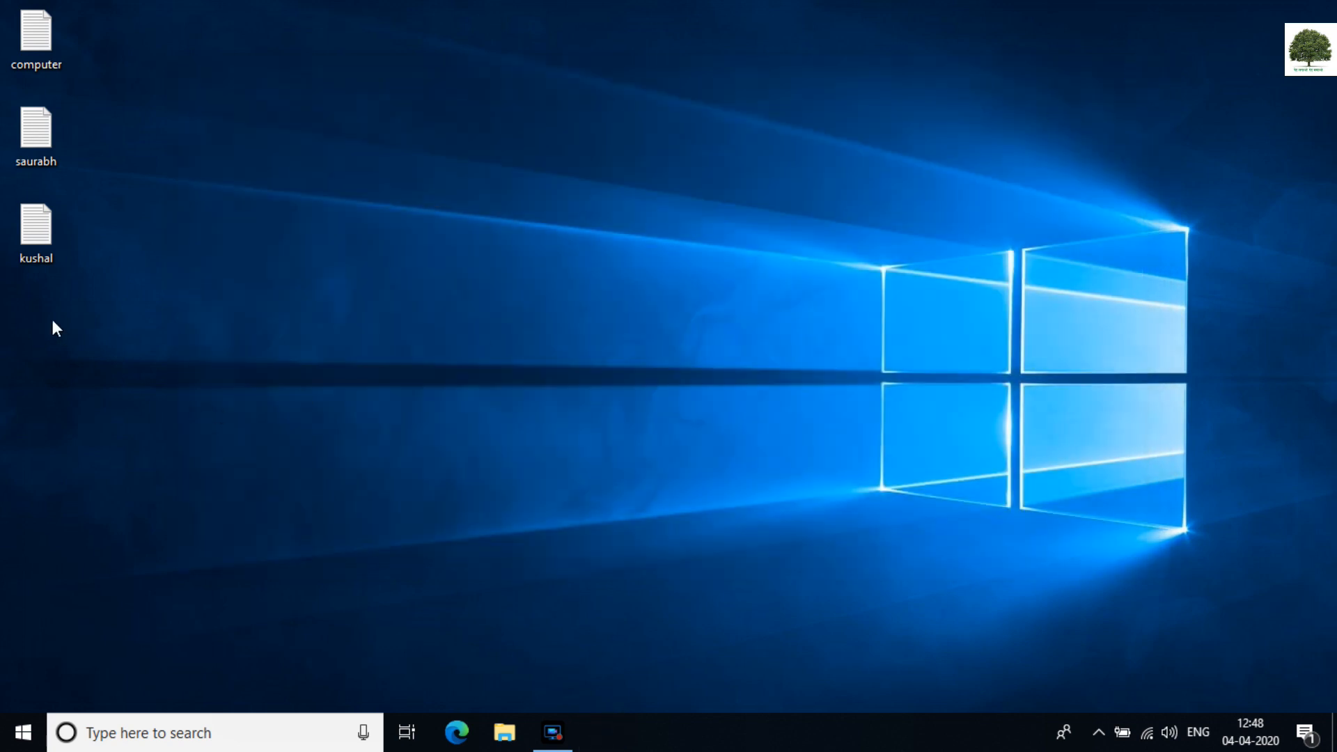
double_click(46, 227)
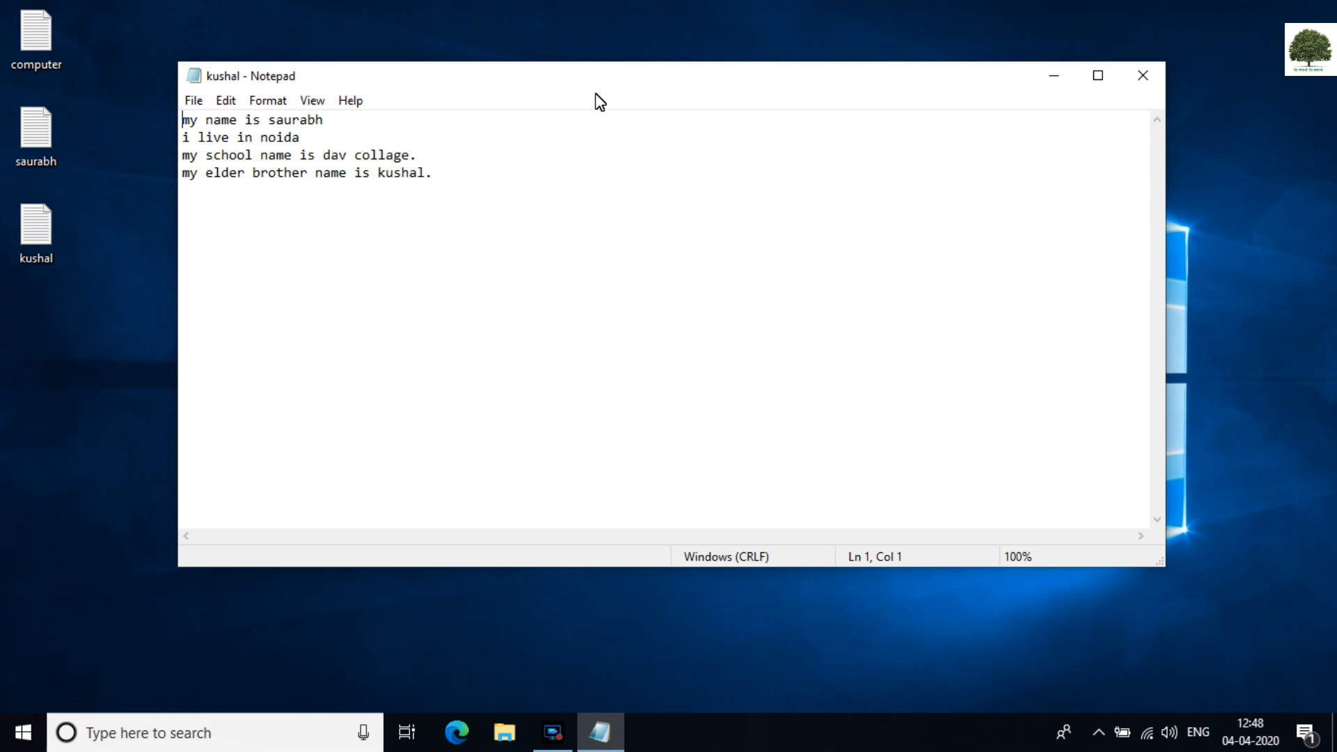
double_click(621, 78)
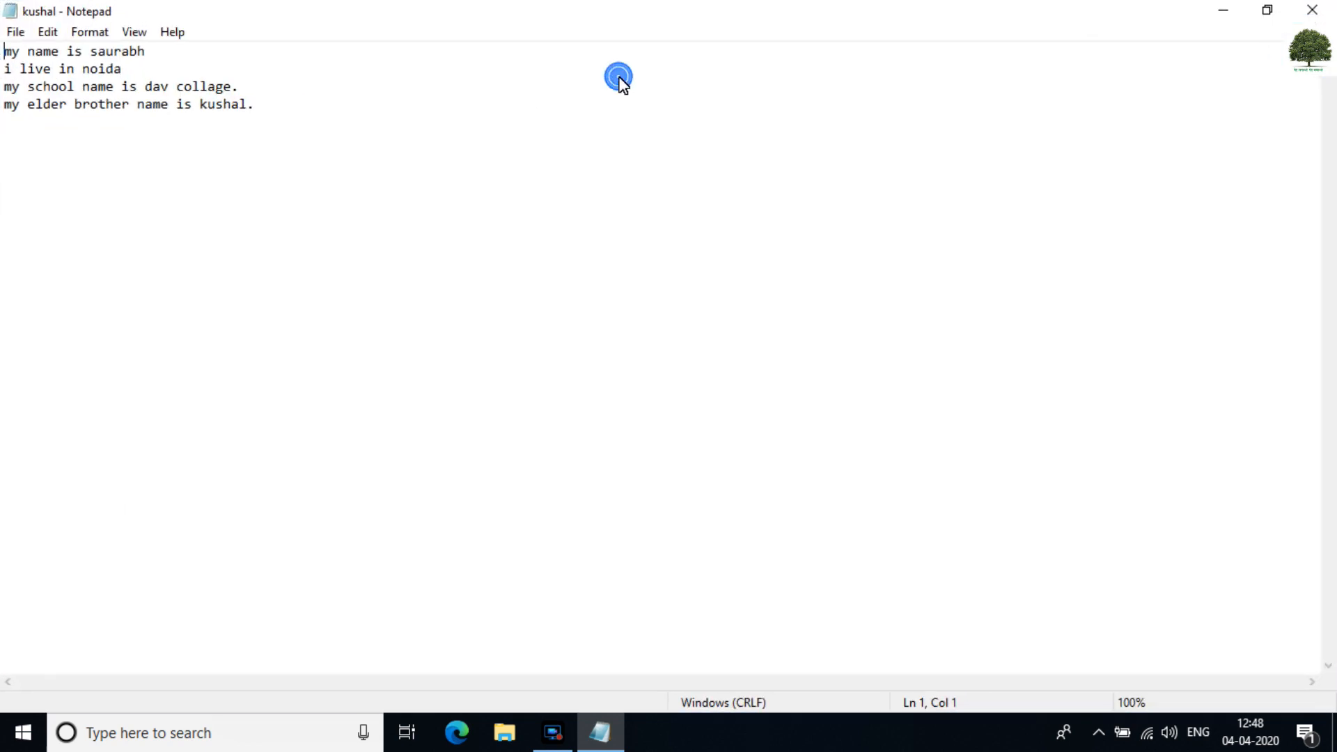
- Open the page setup for the document and choose A4 as the paper size
left_click(14, 35)
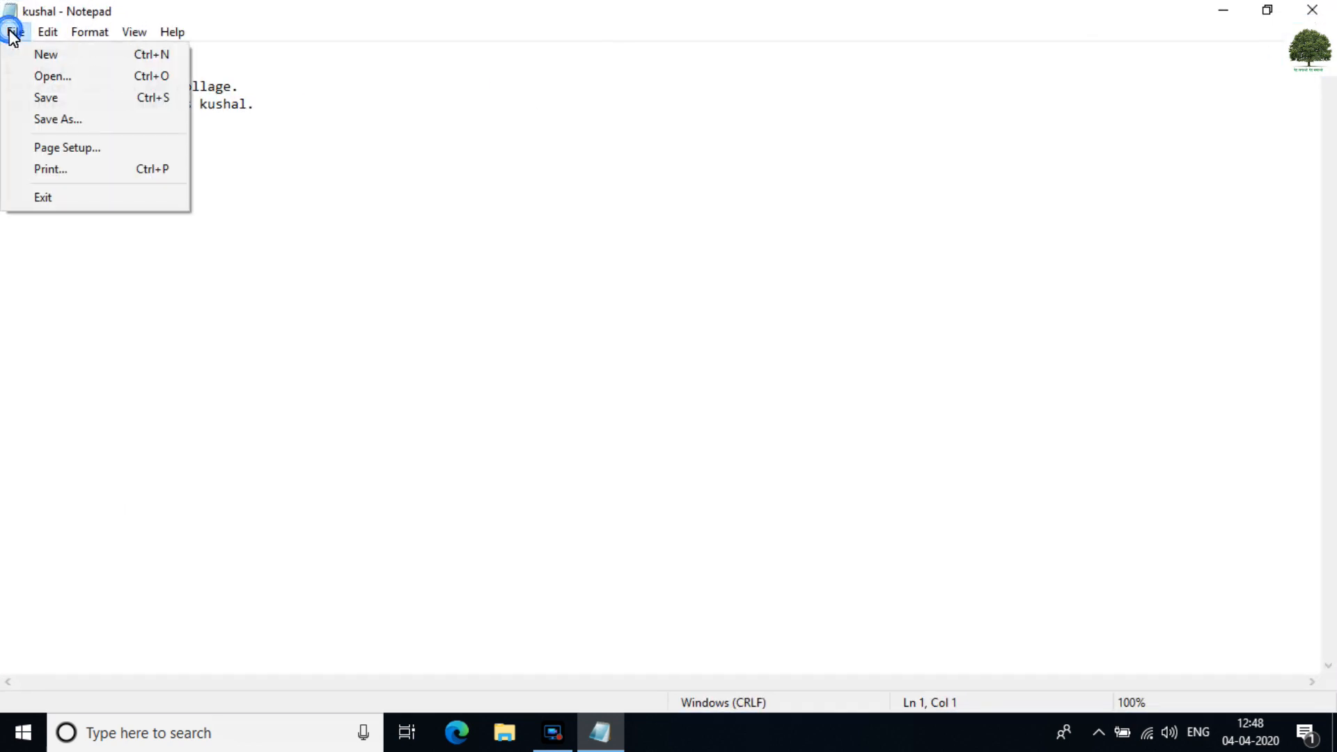
left_click(56, 153)
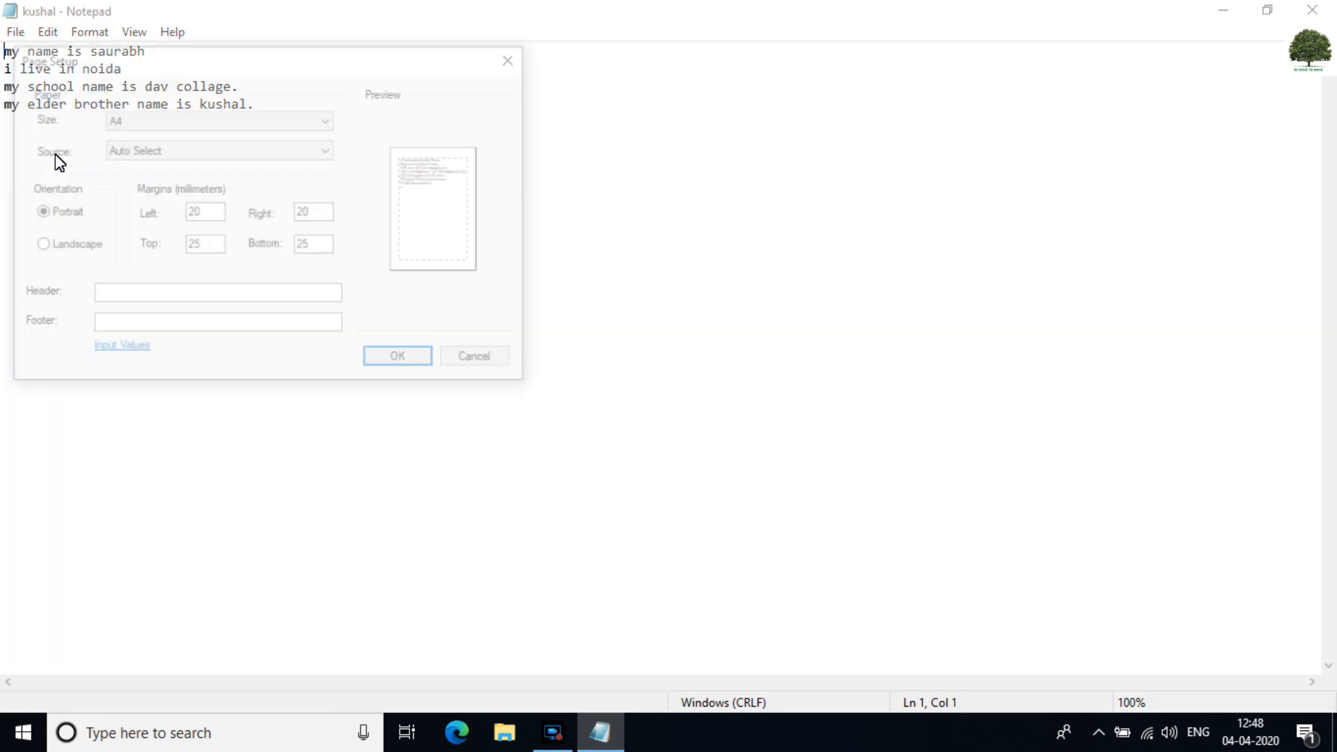
left_click_drag(199, 60, 537, 114)
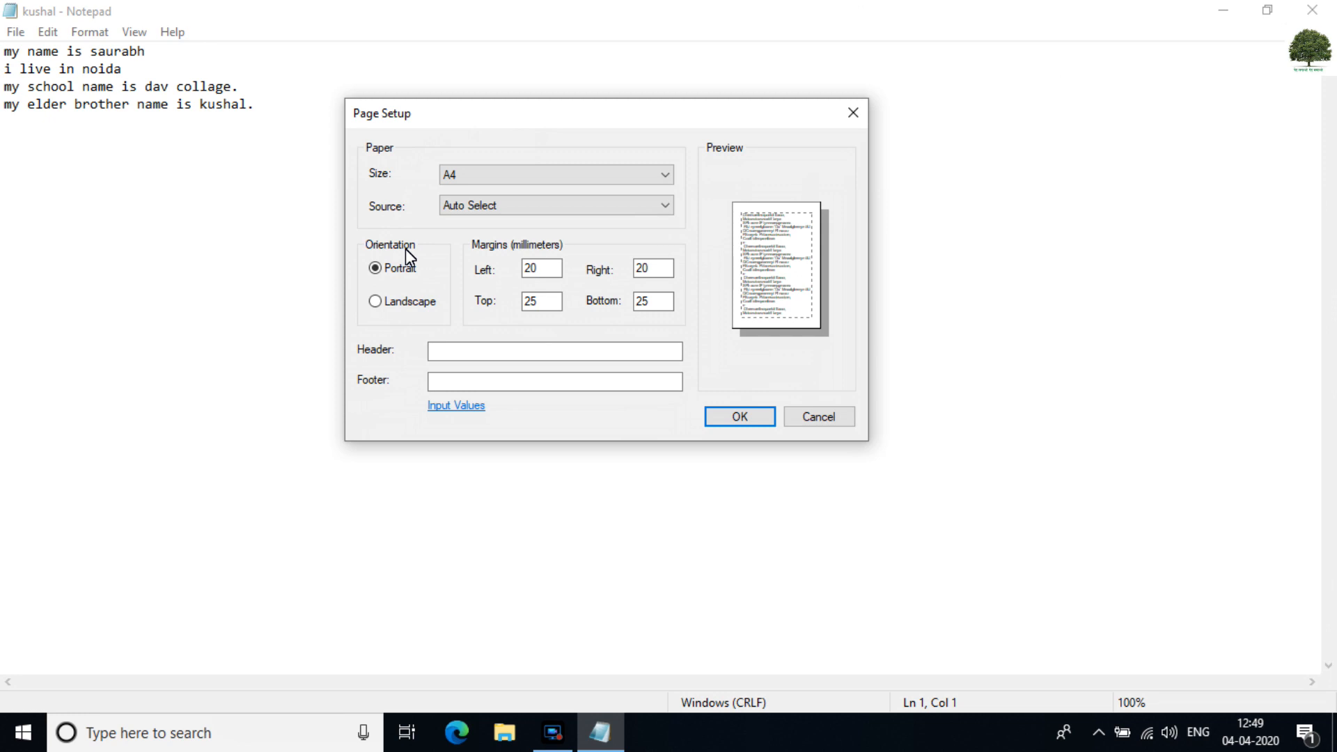
left_click(481, 184)
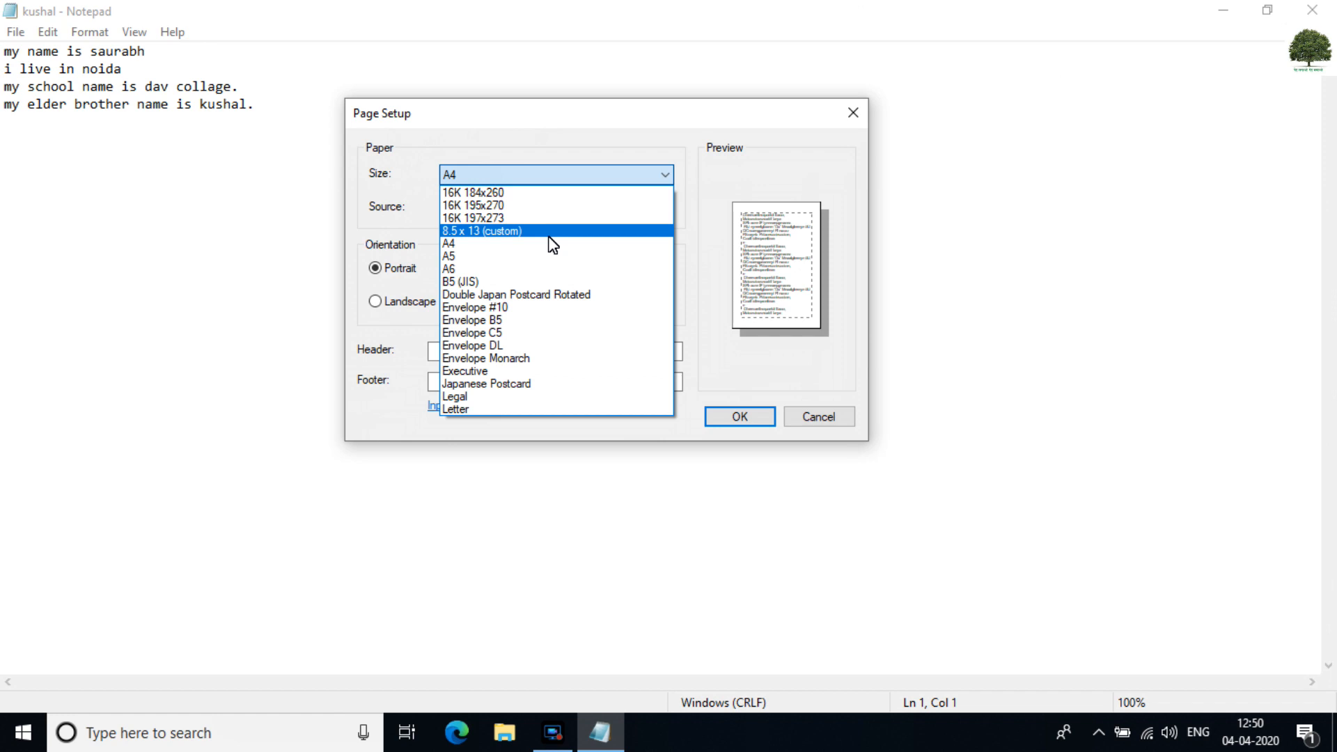
left_click(496, 244)
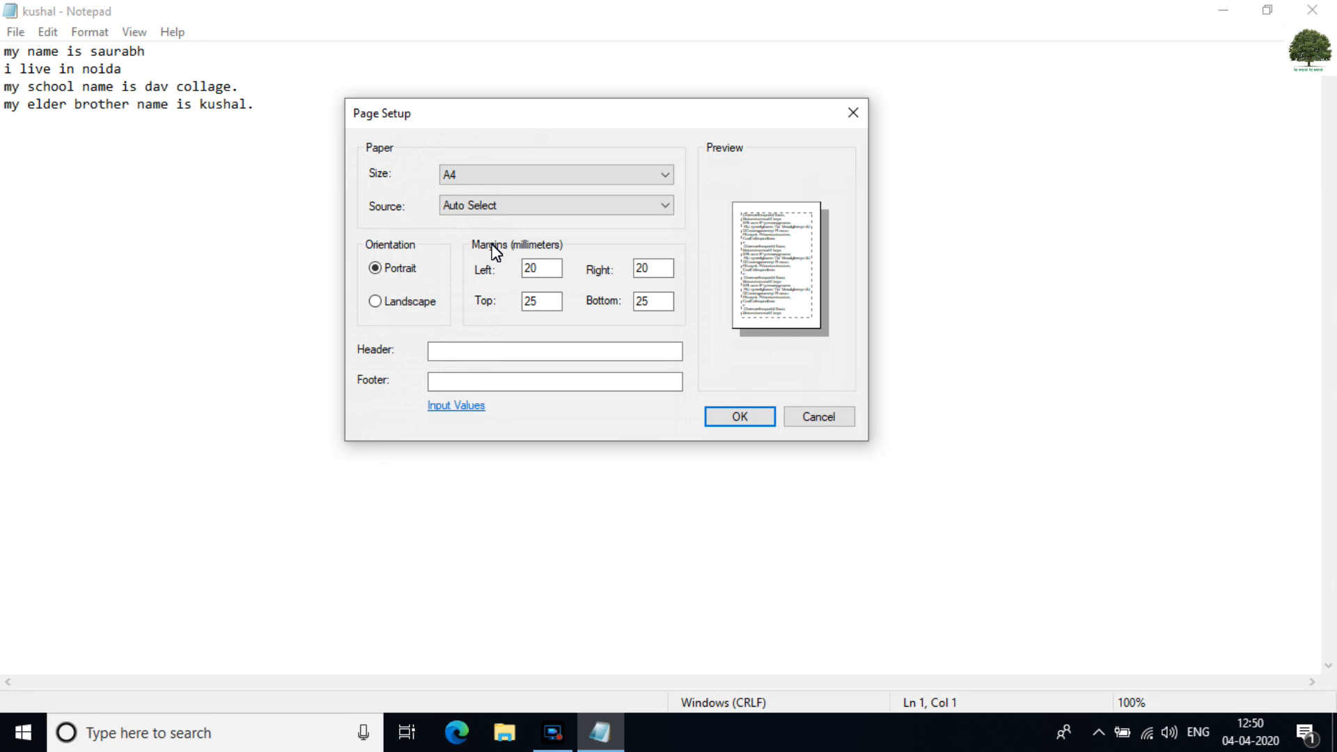
- Look through the available paper sources for the page and choose Auto Select
left_click(549, 203)
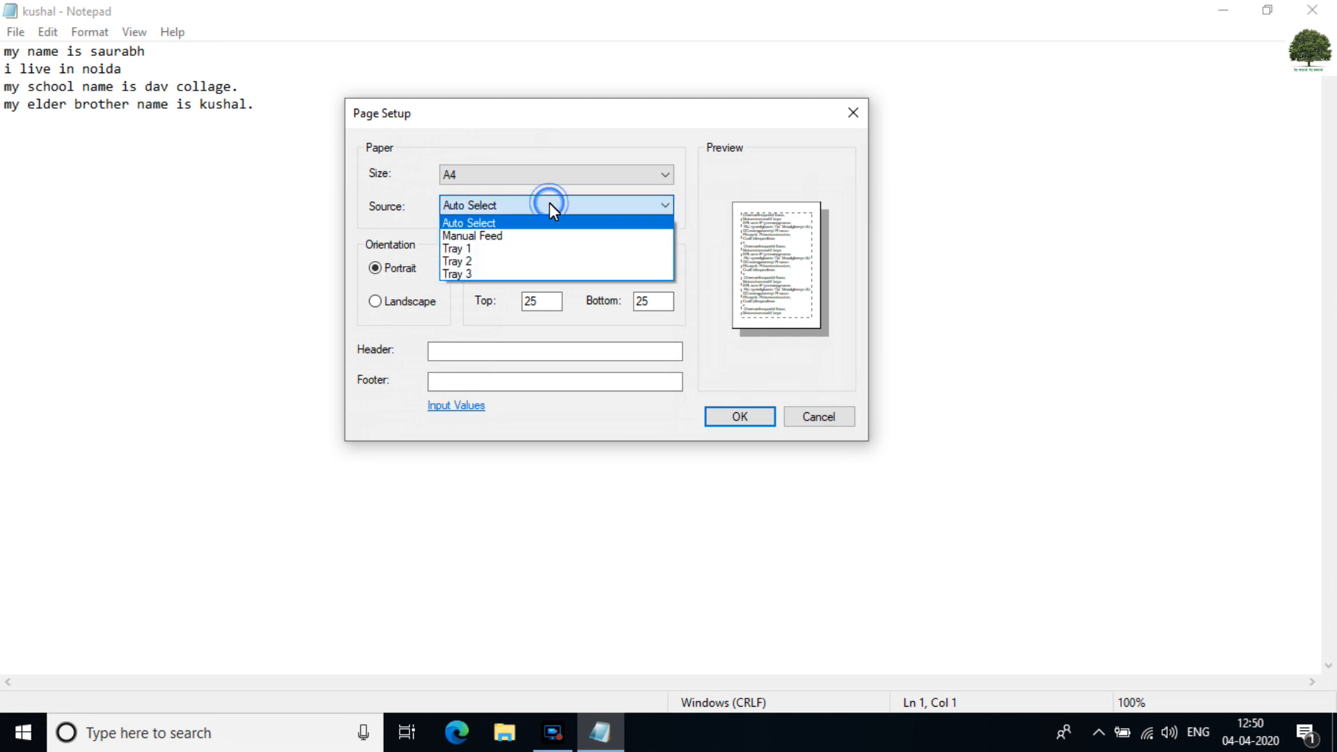
left_click(549, 202)
left_click(549, 203)
left_click(549, 203)
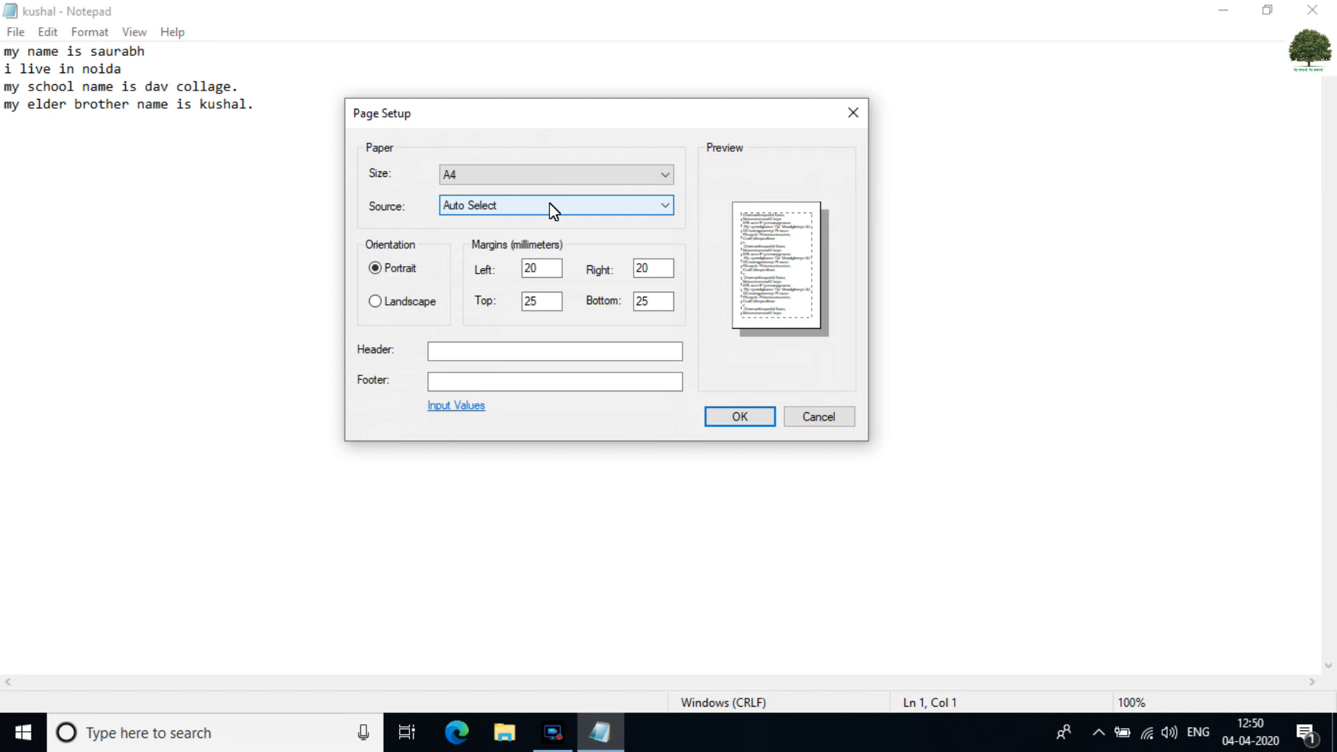
left_click(549, 203)
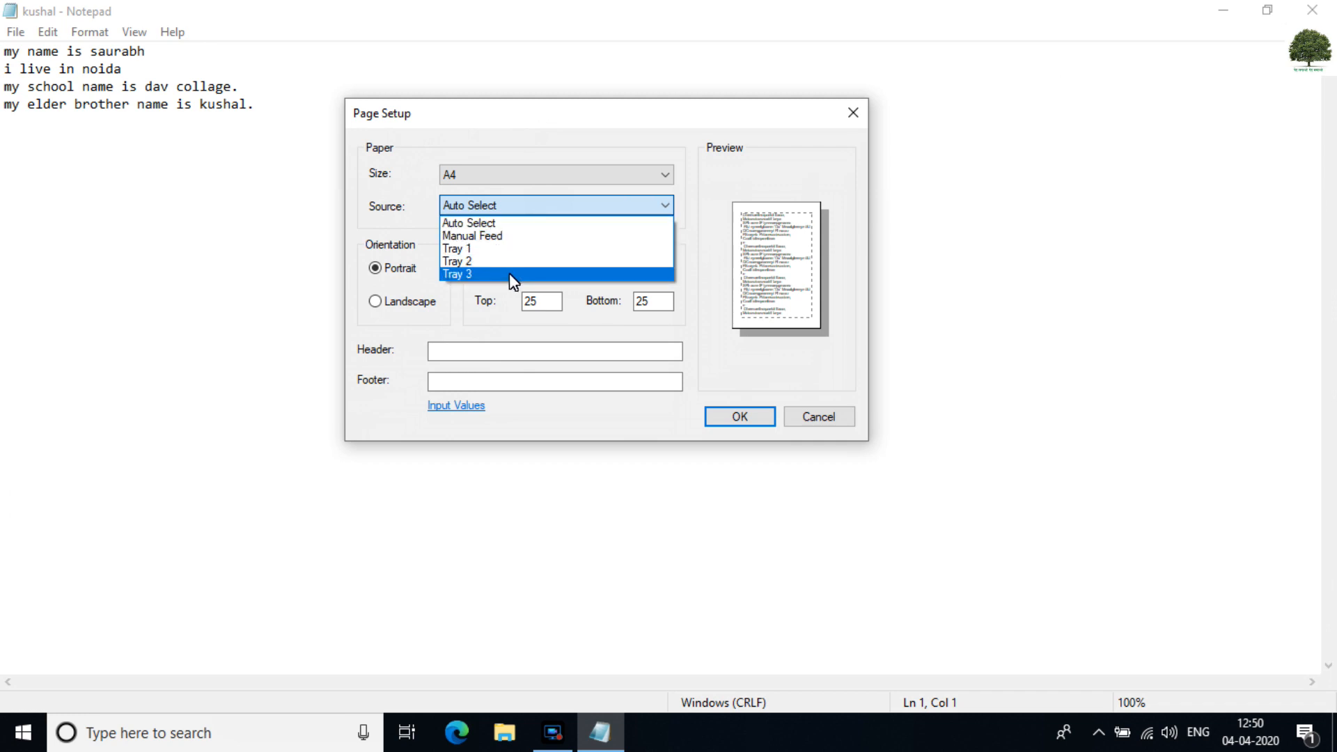
left_click(520, 223)
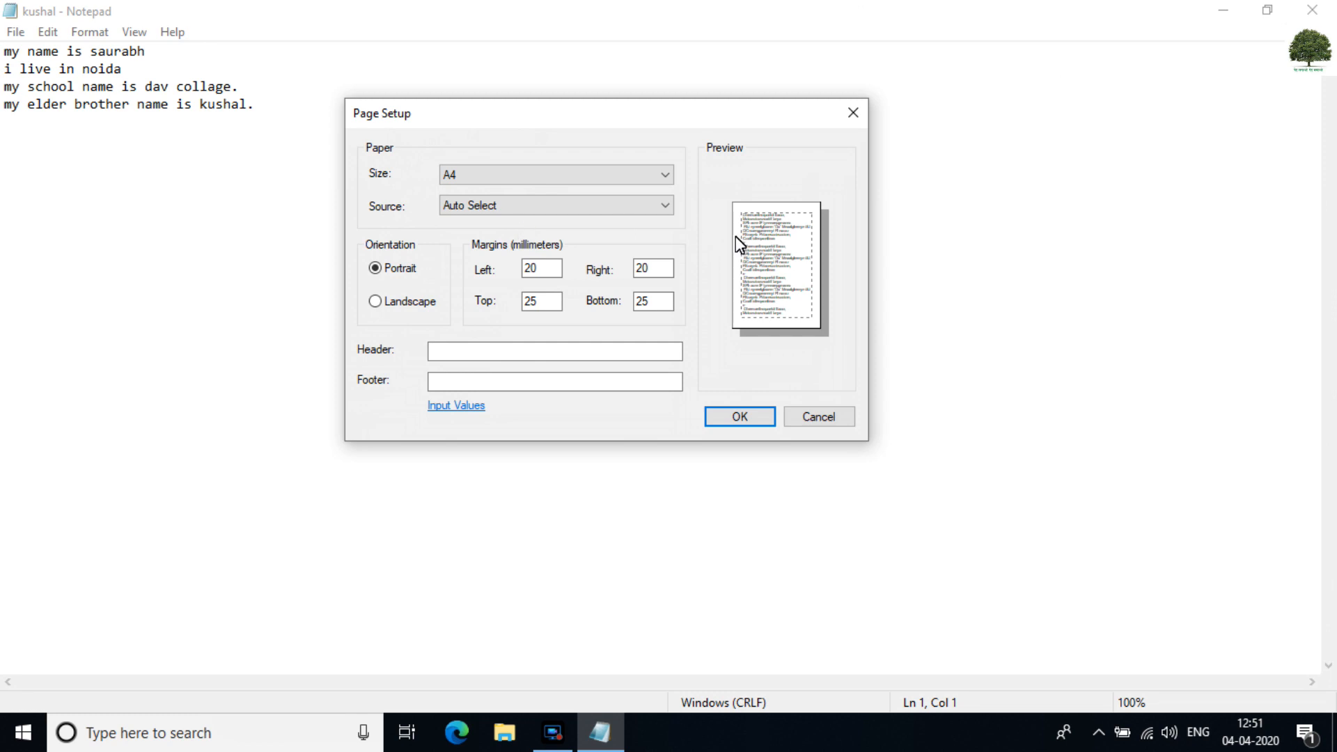
- Switch the page orientation to Landscape to compare the preview, and set it back to Portrait
left_click(748, 292)
left_click(375, 302)
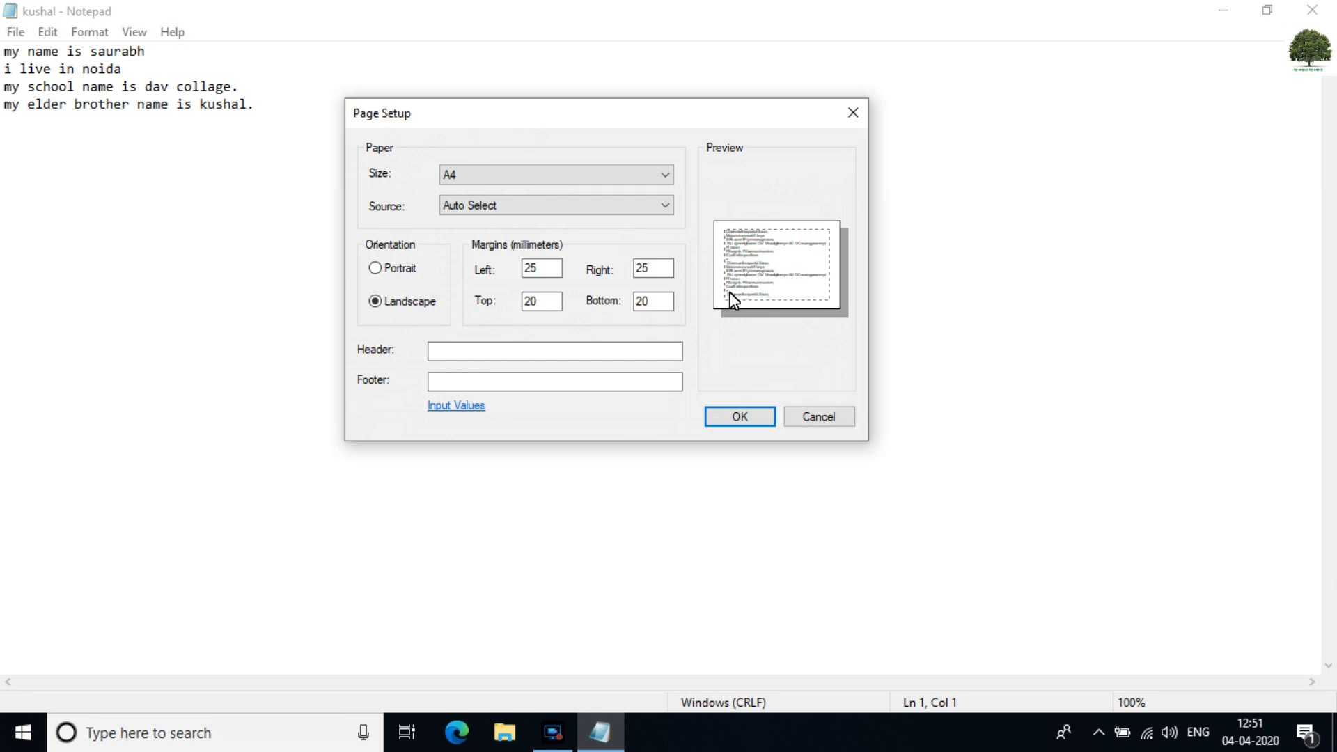
left_click(376, 269)
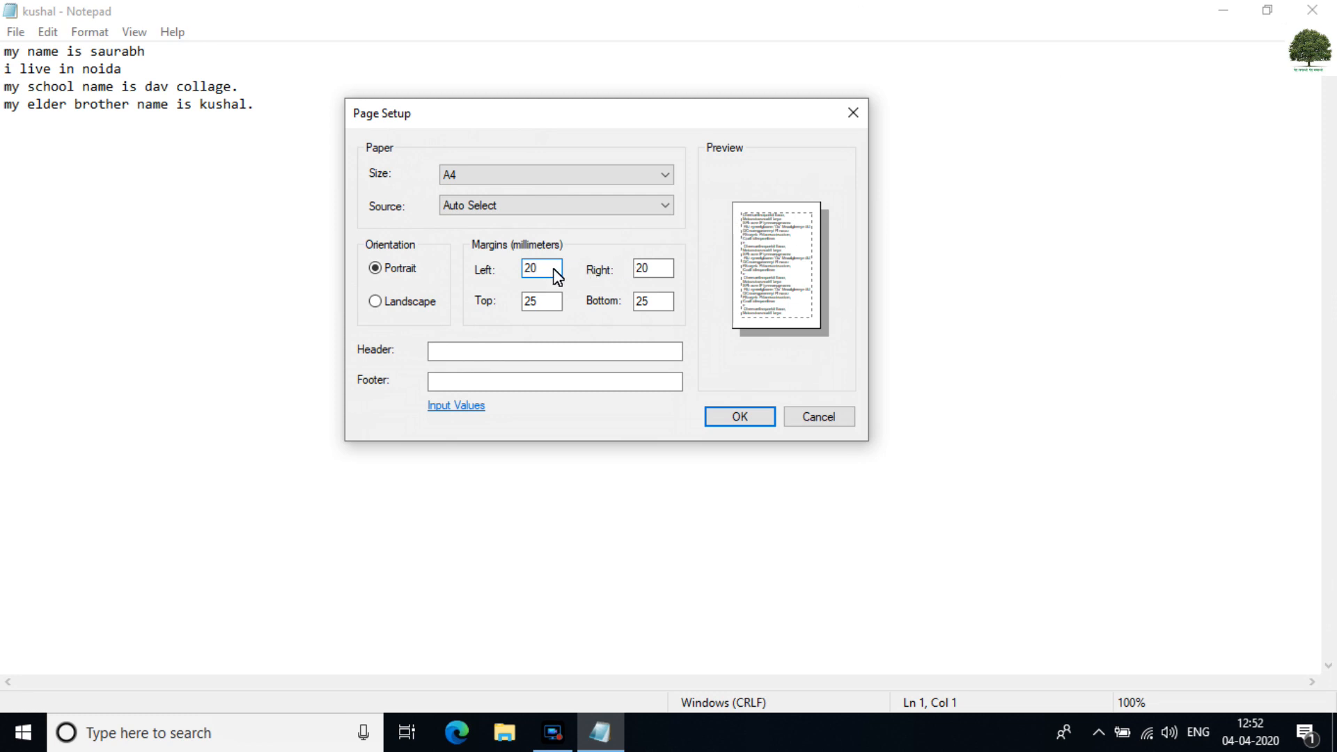
- Try left margins of 10 mm and 50 mm, and set the left margin back to 20 mm
key("BackSpace")
key("BackSpace")
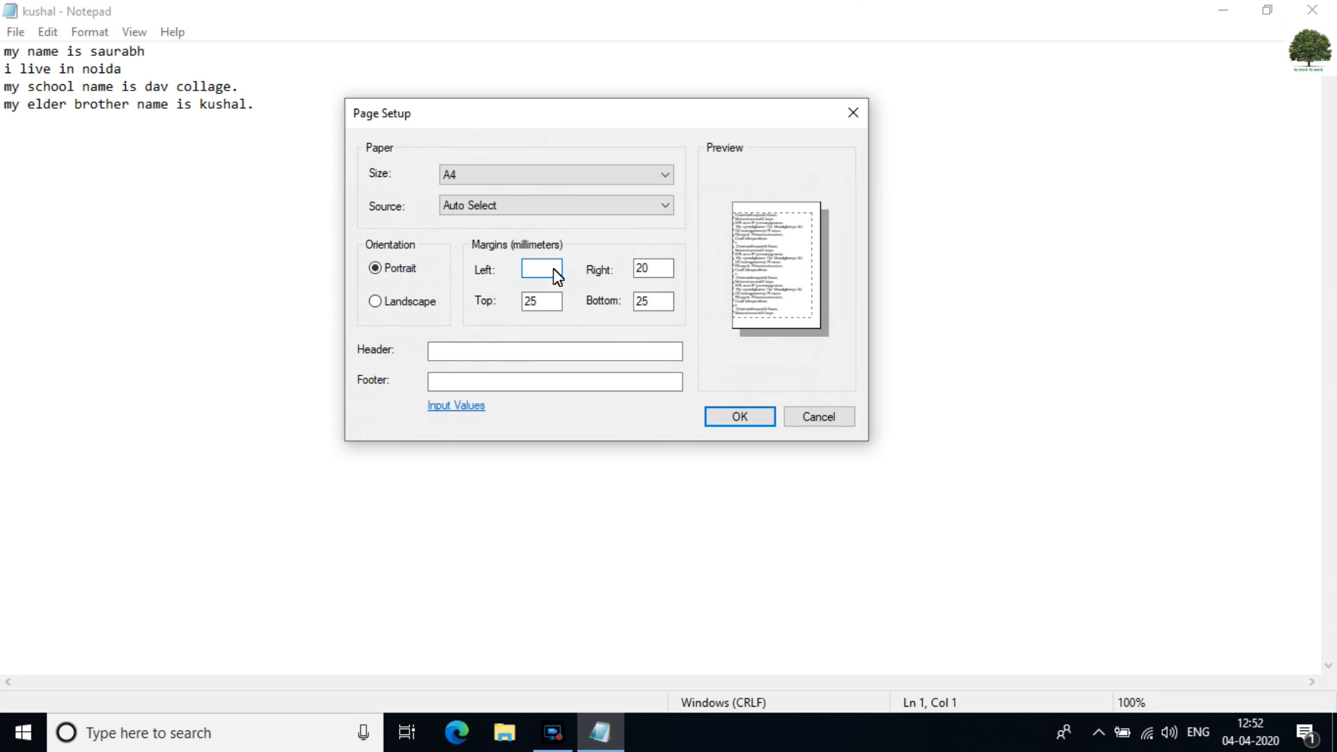
type("10")
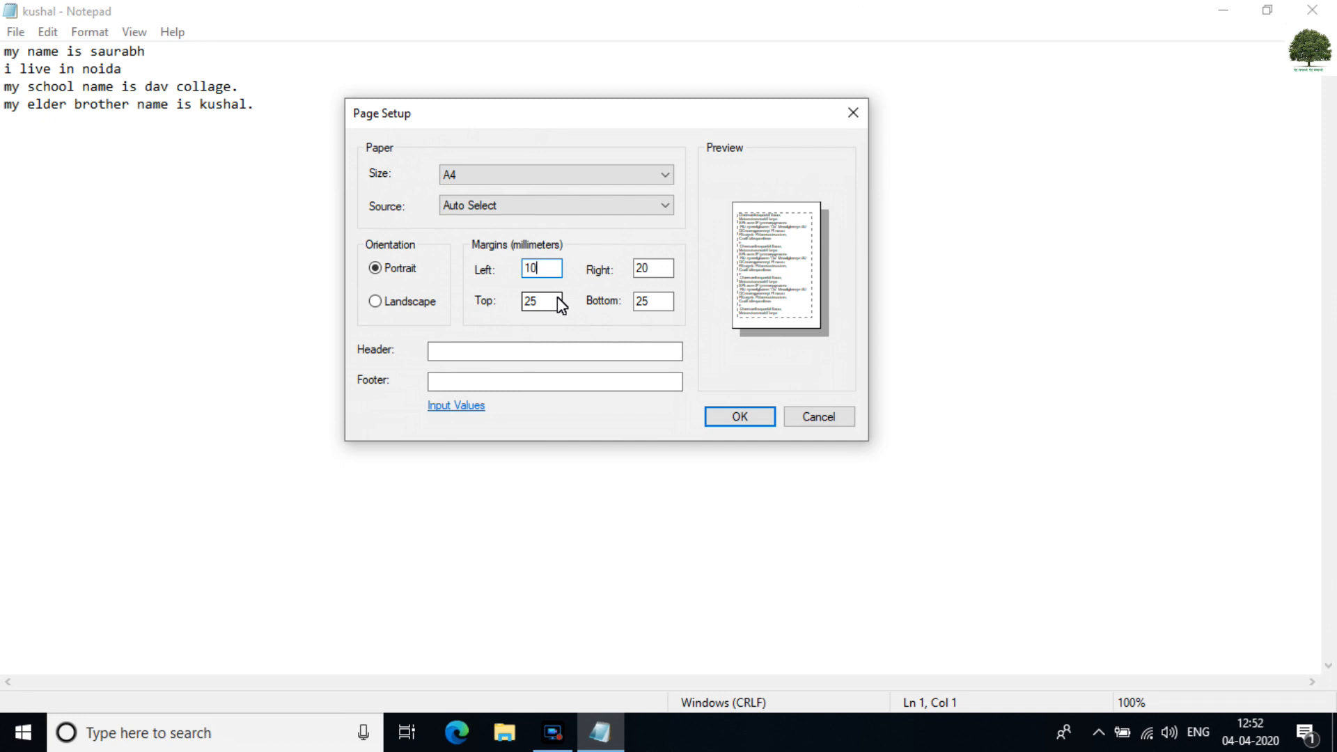
key("BackSpace")
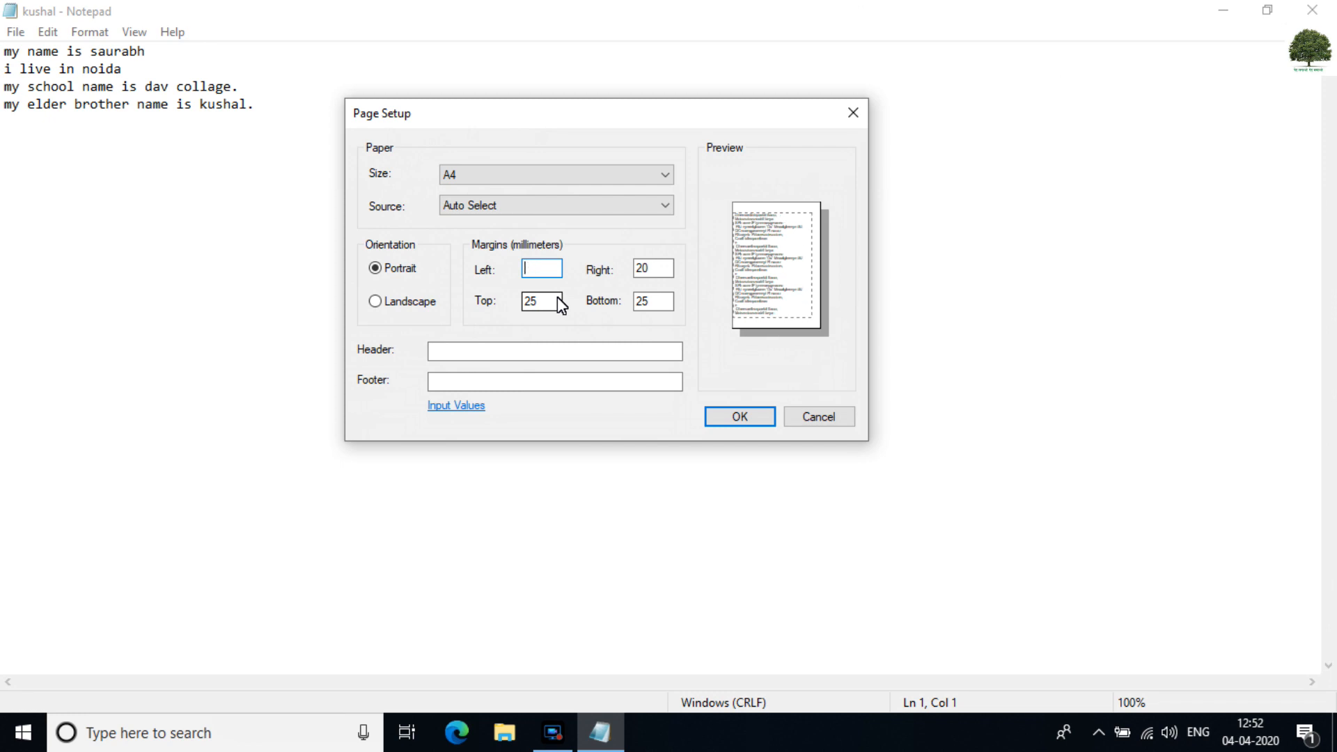
type("50")
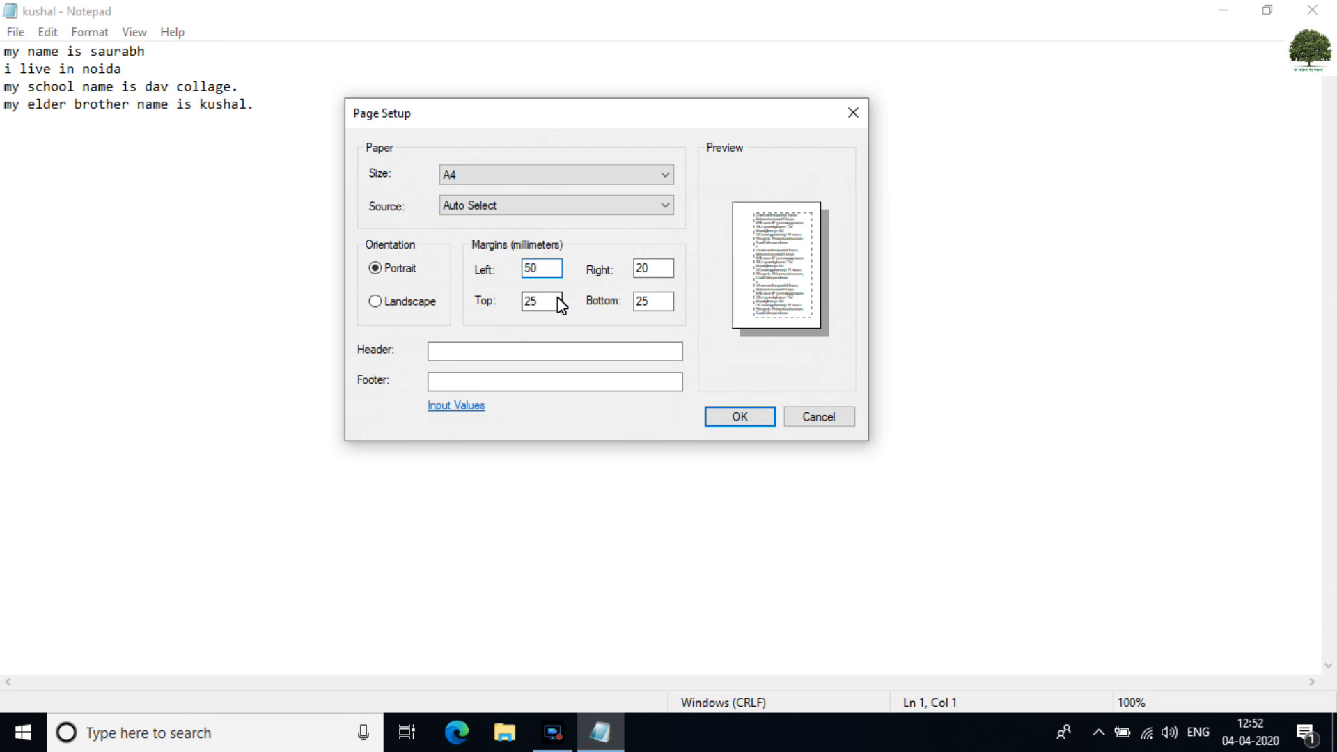
key("BackSpace")
key("BackSpace")
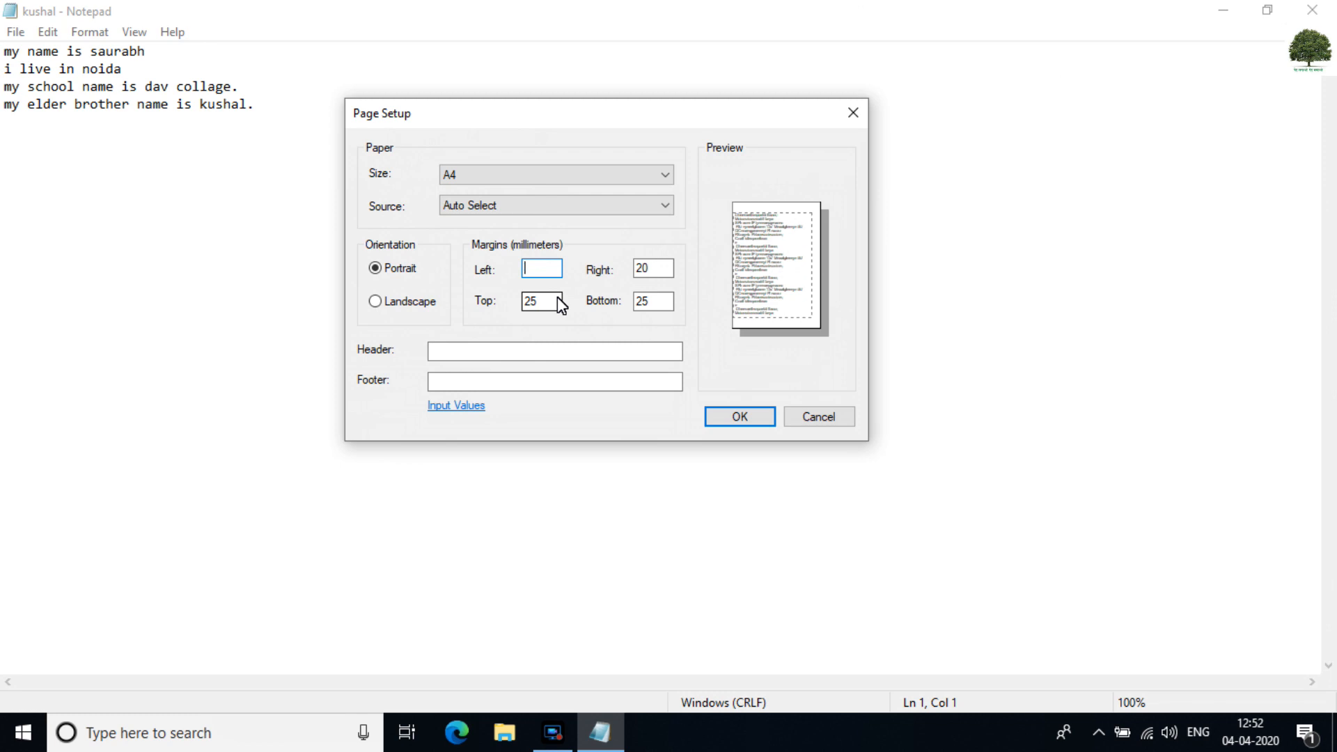
type("20")
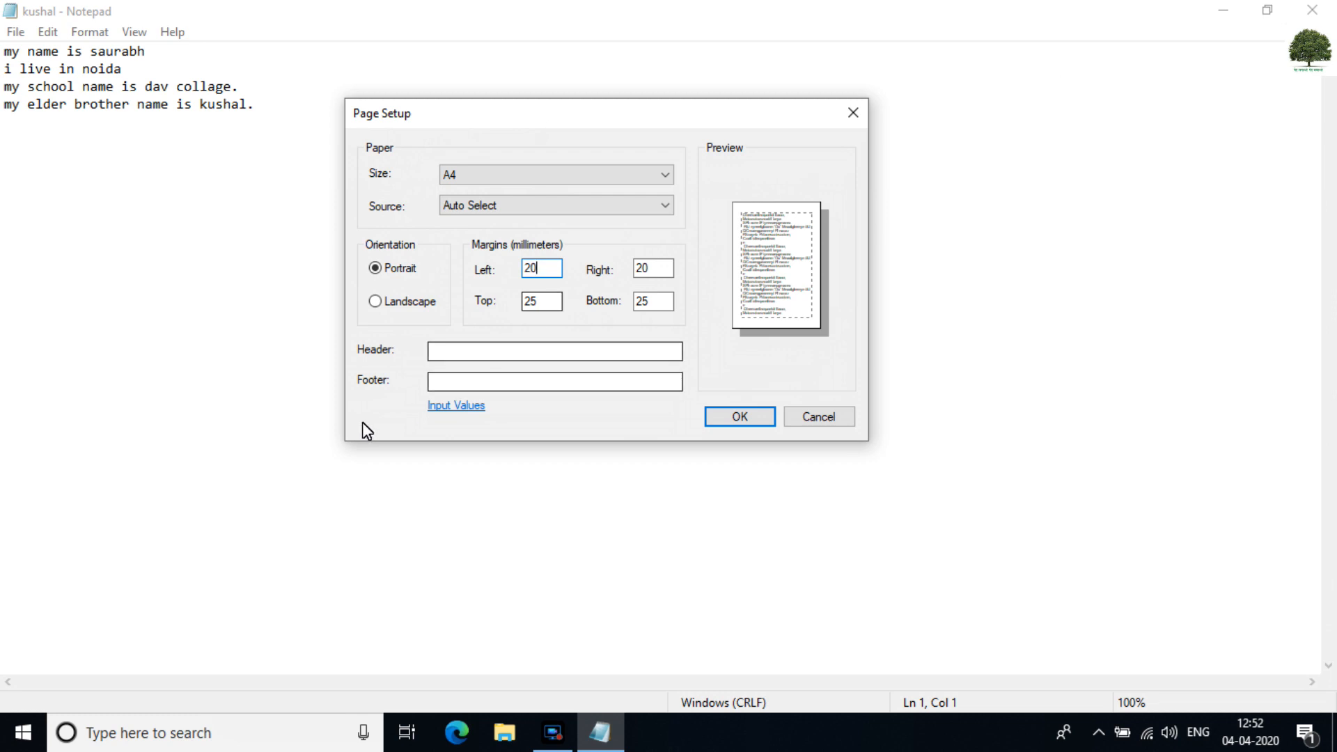
- Try "page 1" as the footer text, clear the footer again, and apply the page setup
left_click(477, 351)
left_click(473, 380)
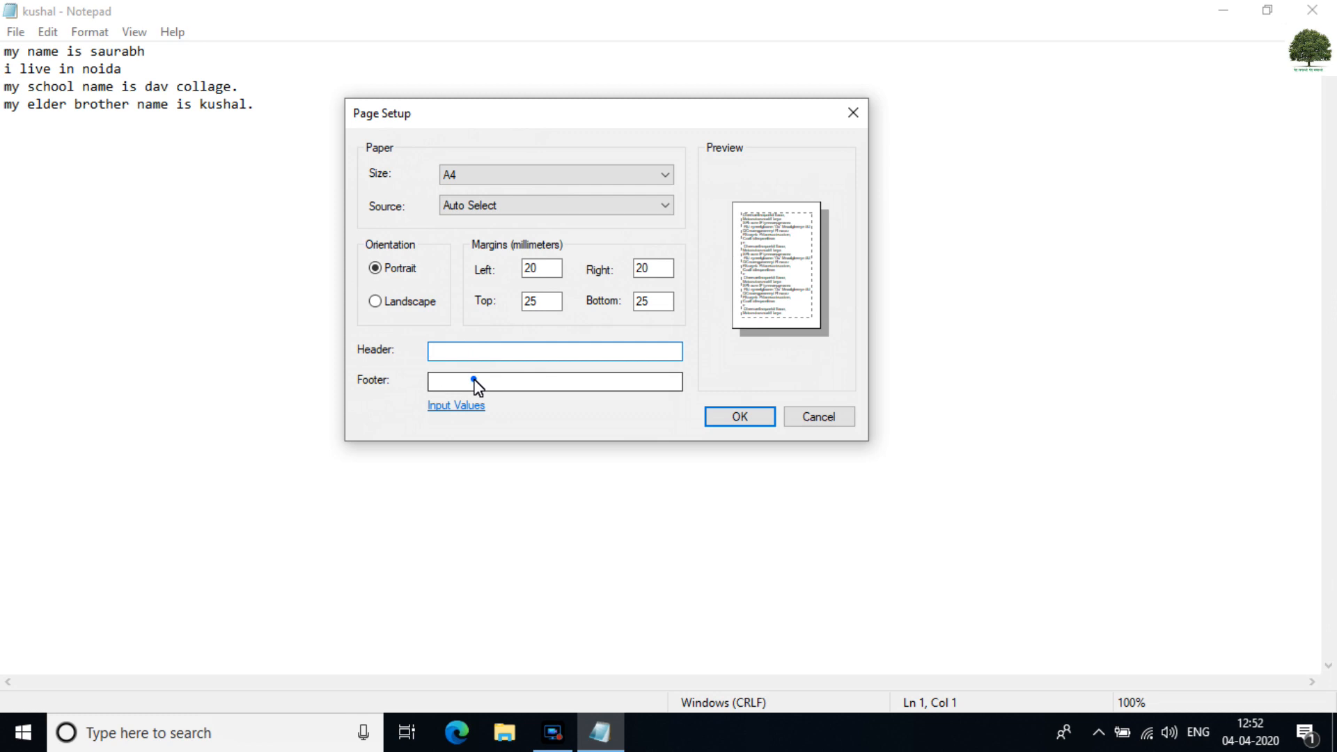
left_click(487, 349)
left_click(494, 387)
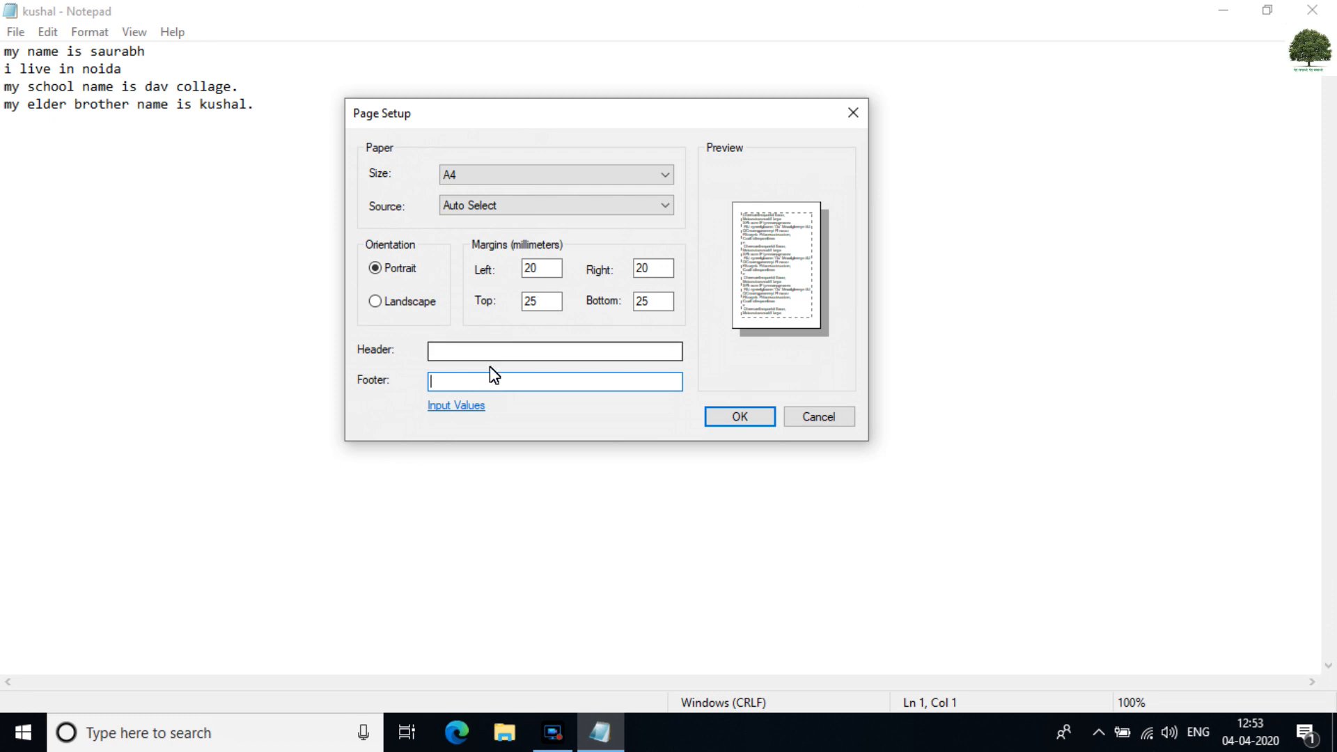
type("page 1")
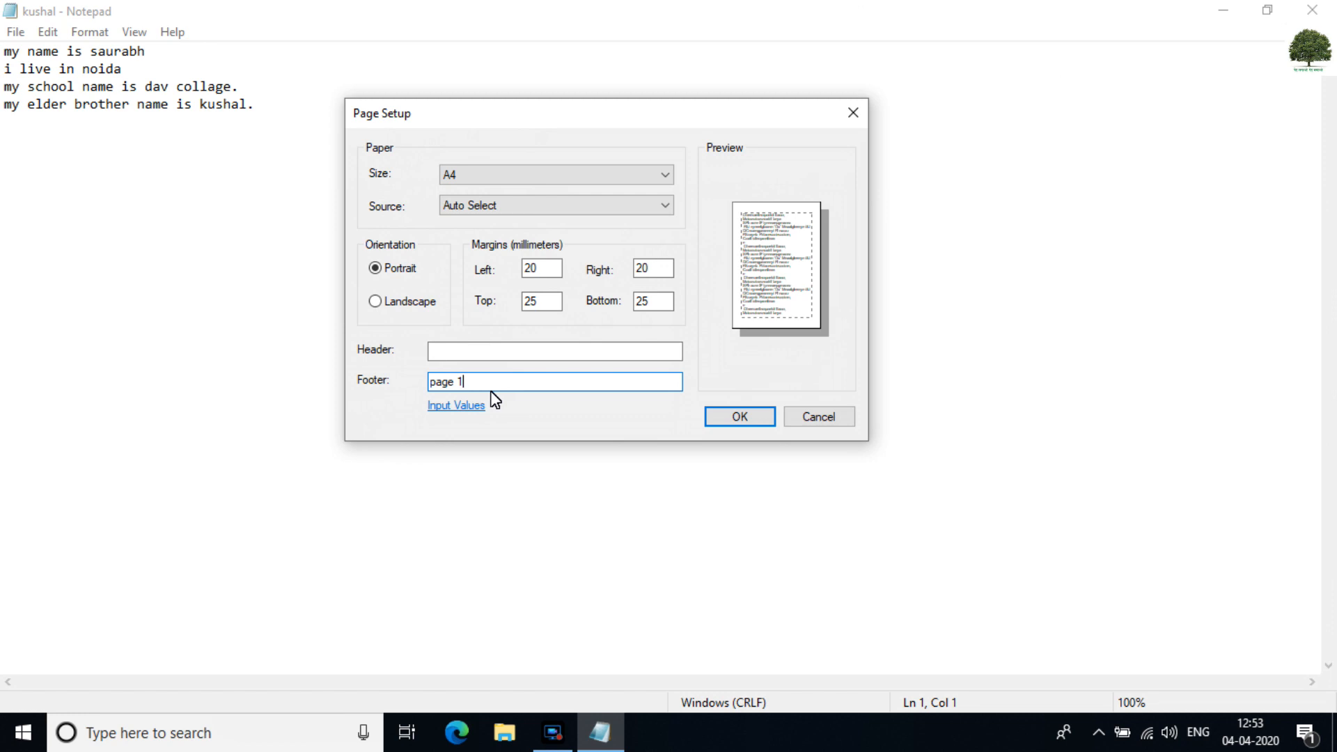
key("BackSpace")
key("BackSpace")
key("BackSpace")
key("BackSpace")
key("BackSpace")
key("BackSpace")
left_click(711, 409)
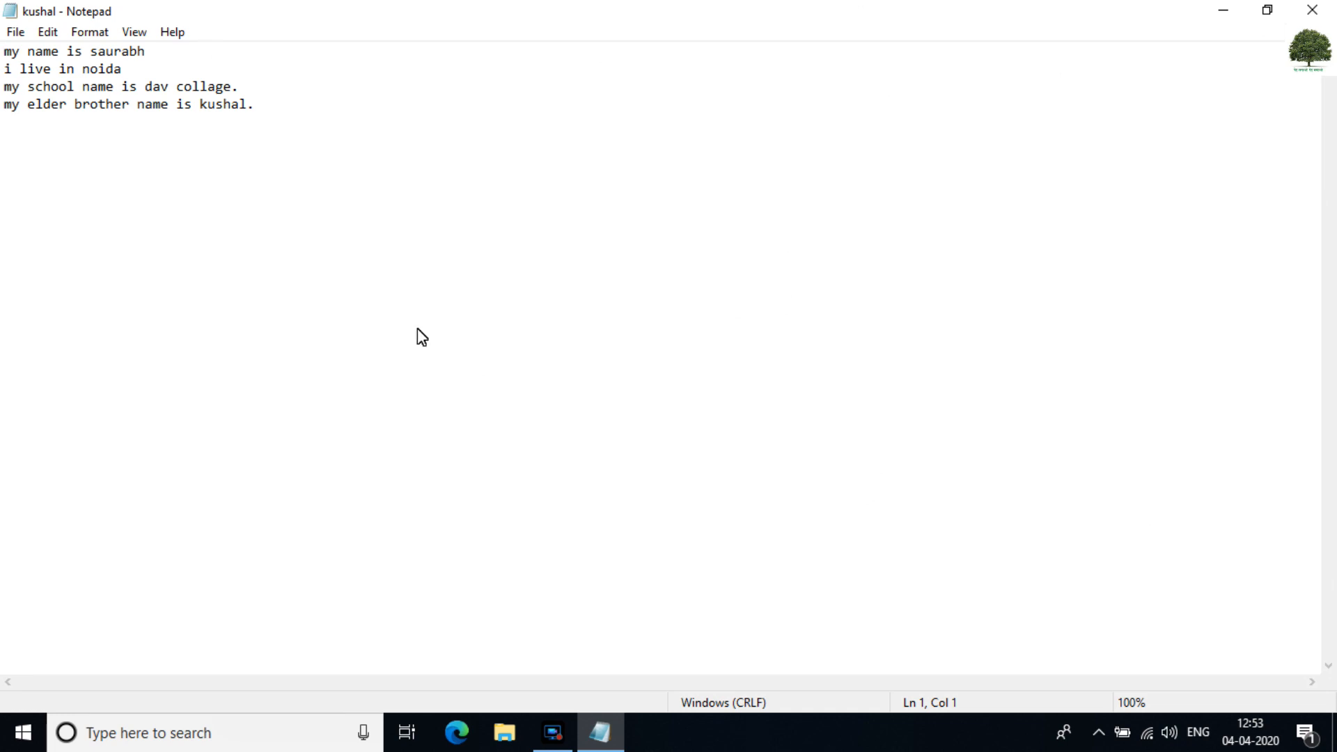
- Open the print settings for the document, reposition the dialog, and examine the page range options
left_click(22, 34)
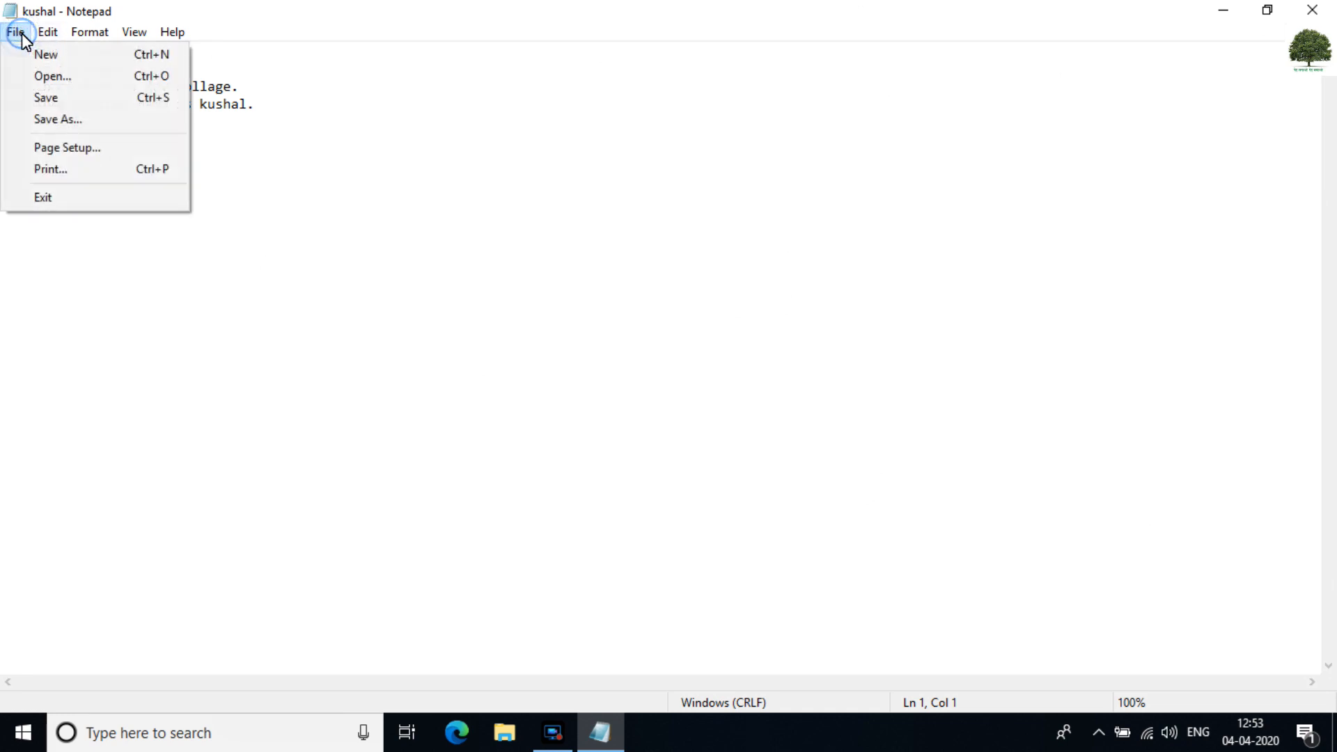
left_click(51, 176)
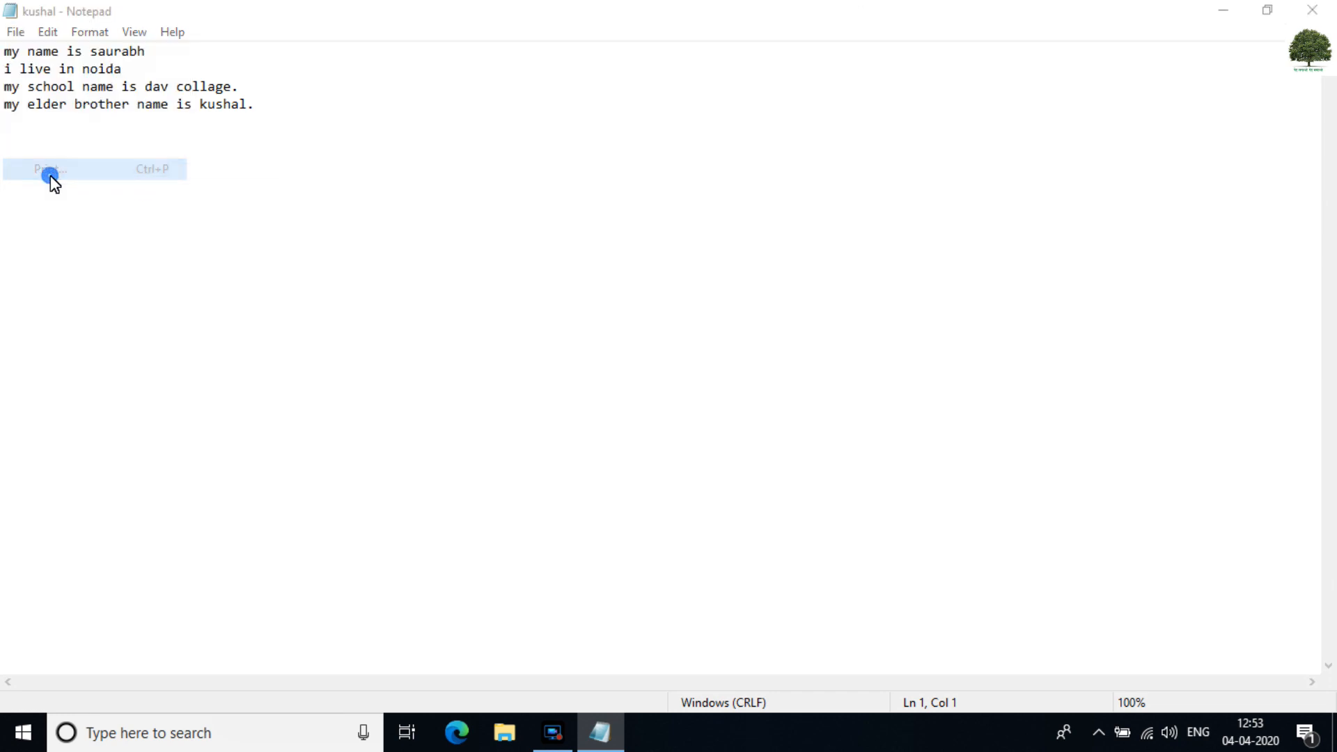
left_click_drag(207, 30, 534, 142)
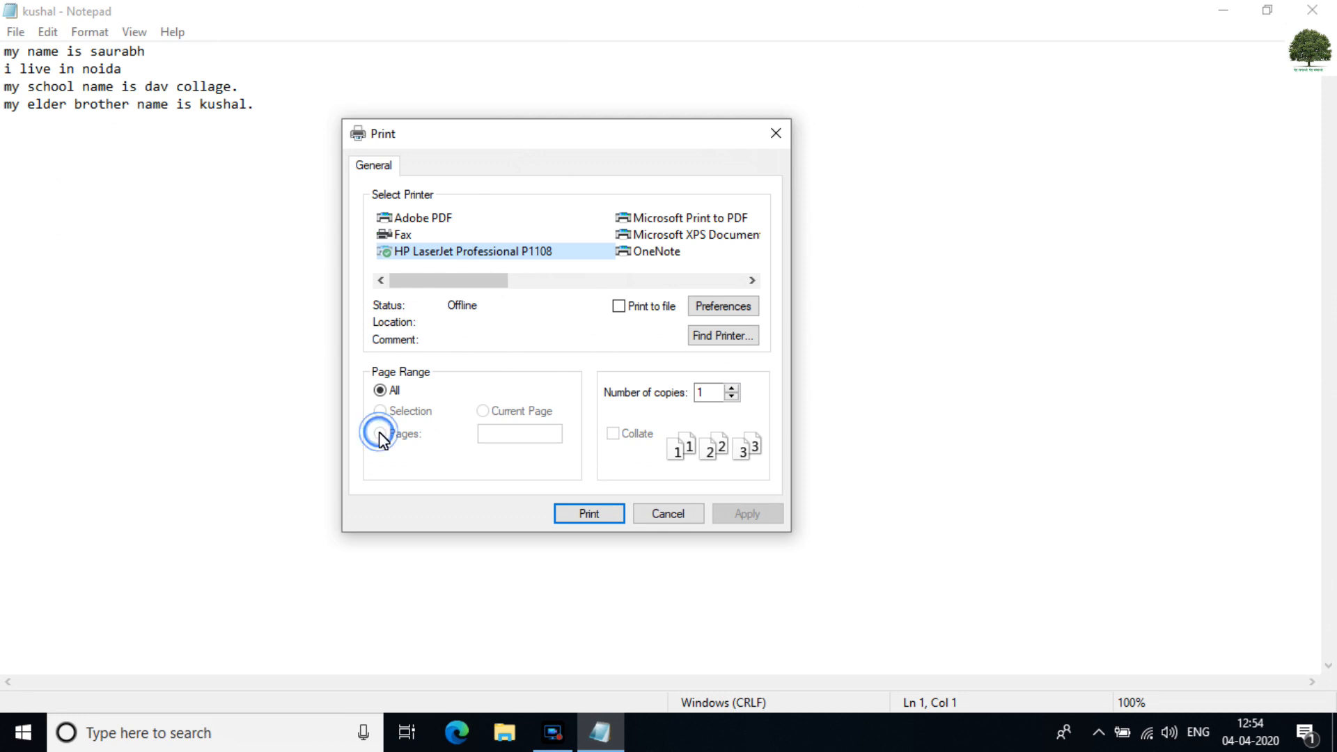
left_click(508, 435)
- Raise the number of print copies to 5, and reduce it back to 1
left_click(732, 390)
left_click(731, 390)
left_click(731, 390)
left_click(731, 390)
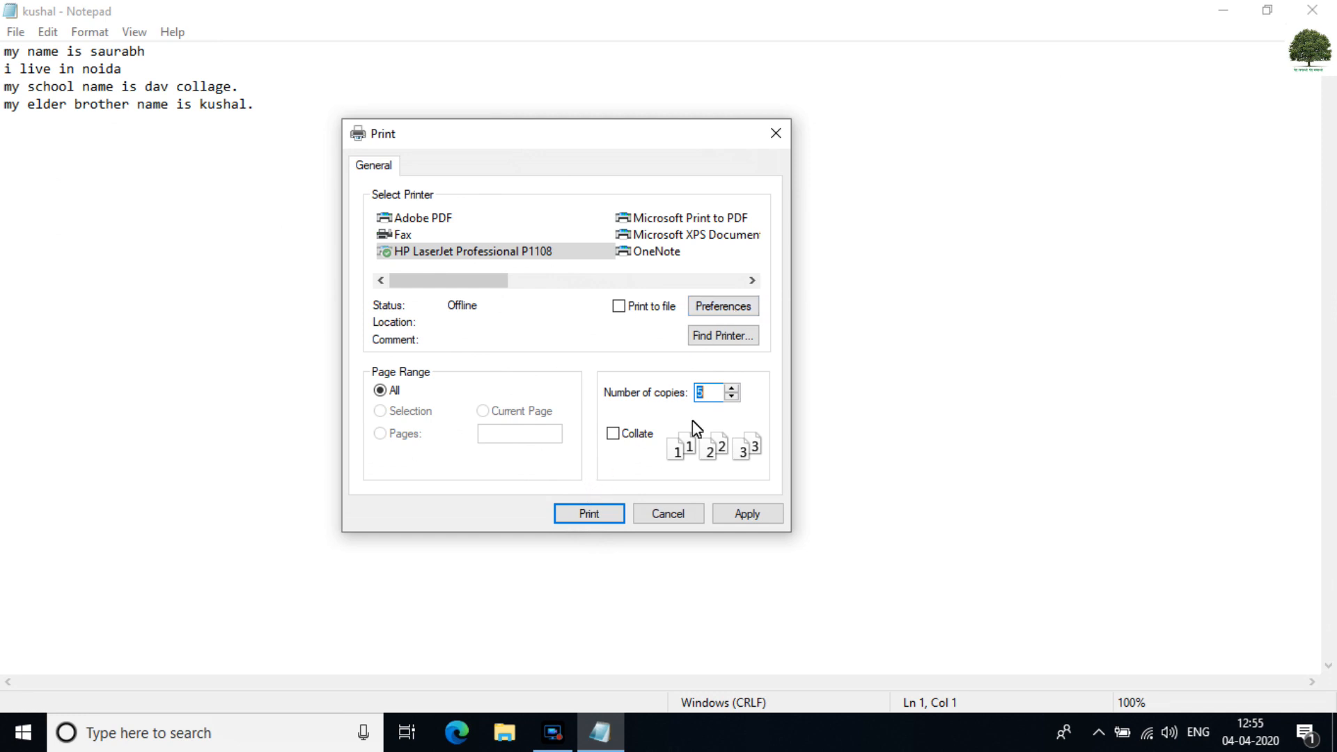
left_click(732, 397)
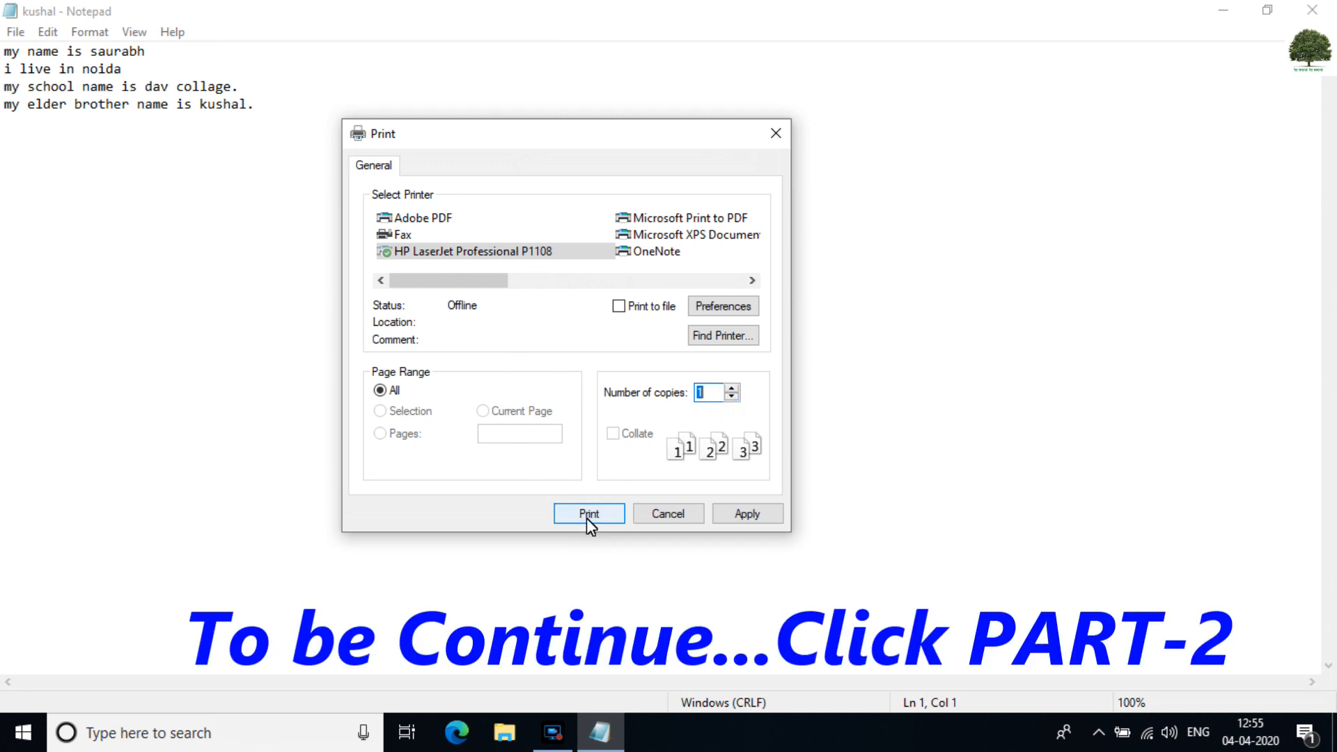
- Cancel printing and exit Notepad
left_click(653, 517)
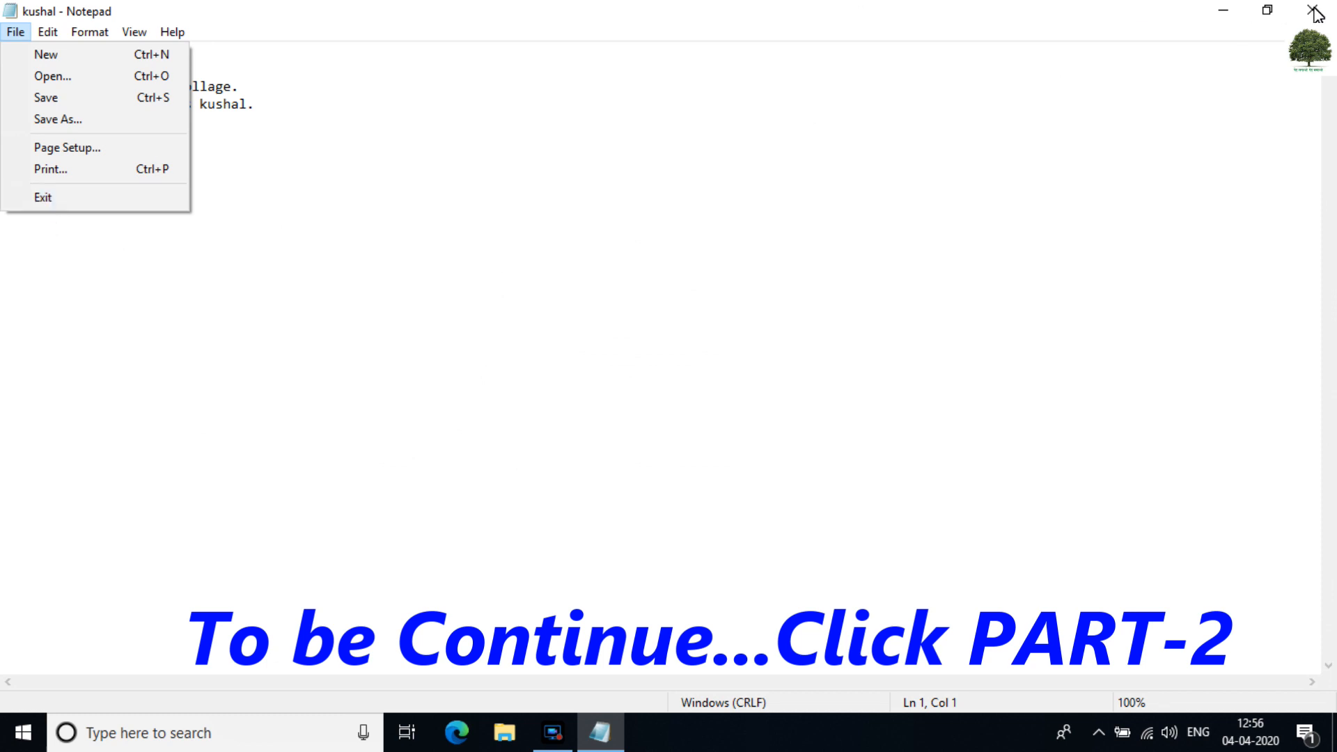
left_click(68, 204)
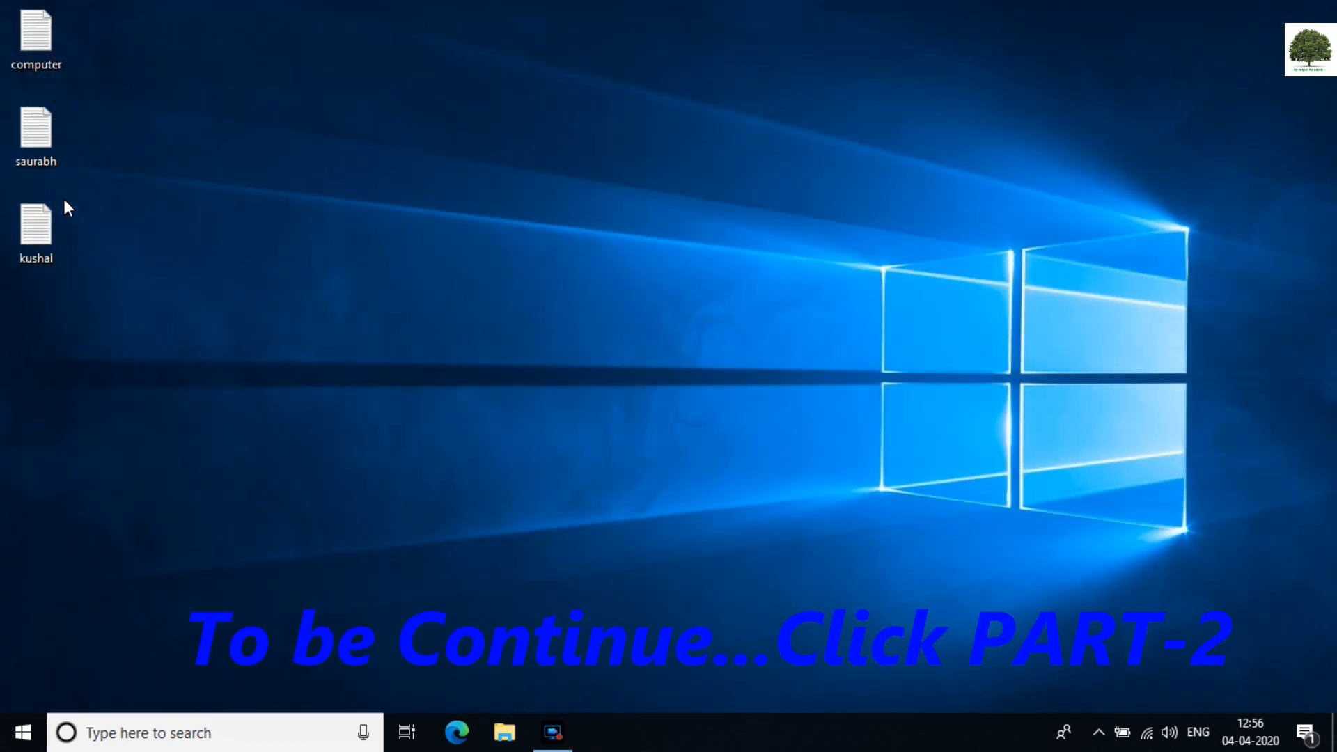